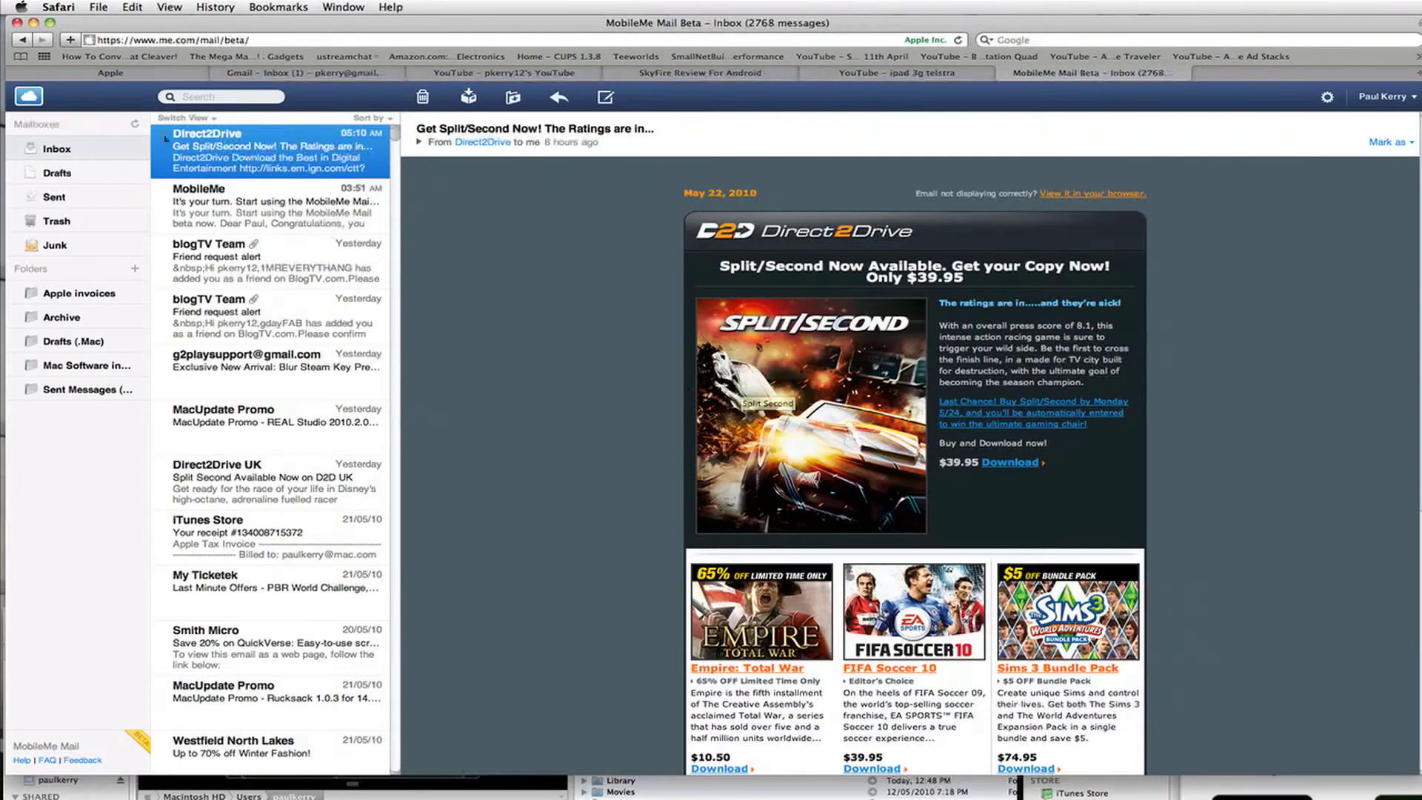
# - Switch from Mail over to Contacts through the MobileMe apps list, then return to Mail
pyautogui.click(25, 100)
pyautogui.click(28, 127)
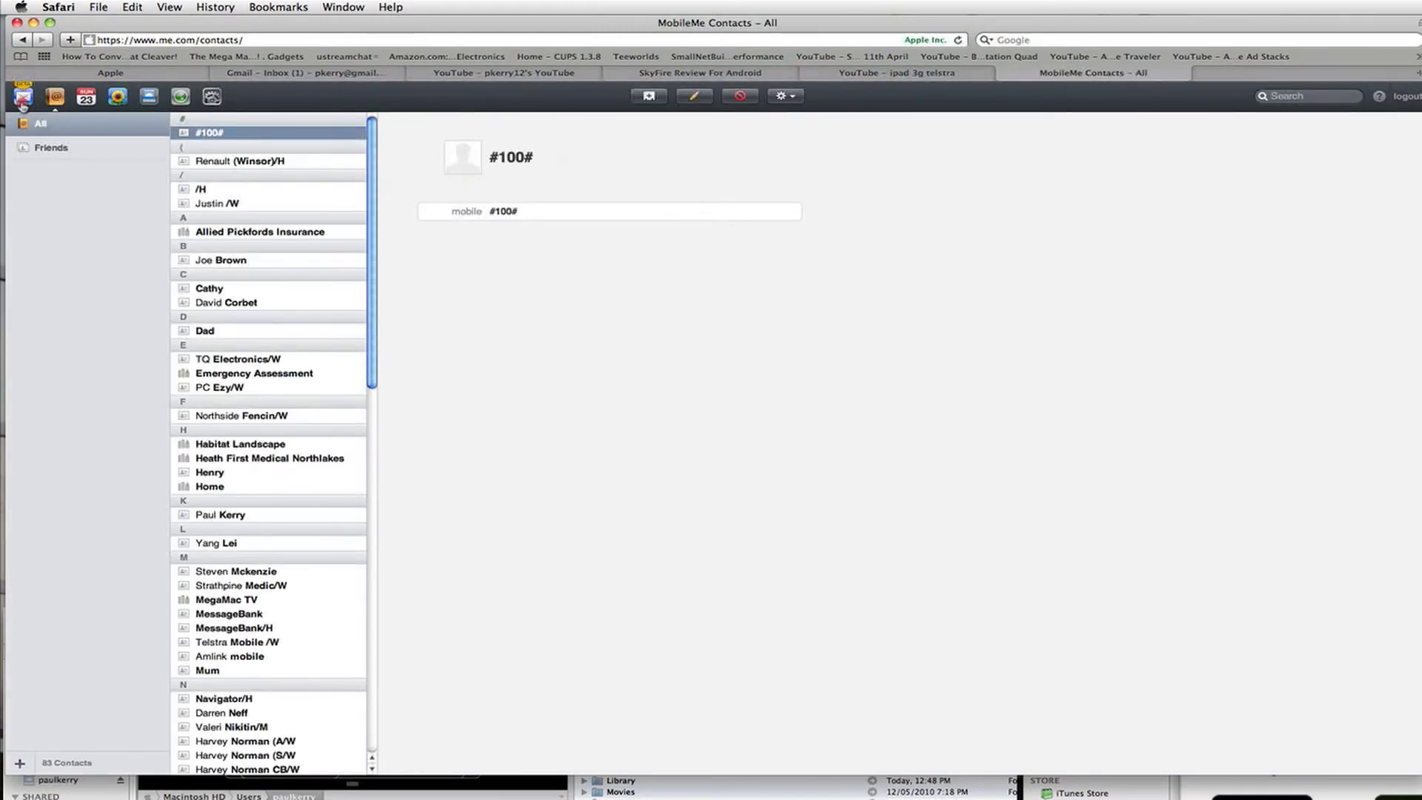
pyautogui.click(23, 98)
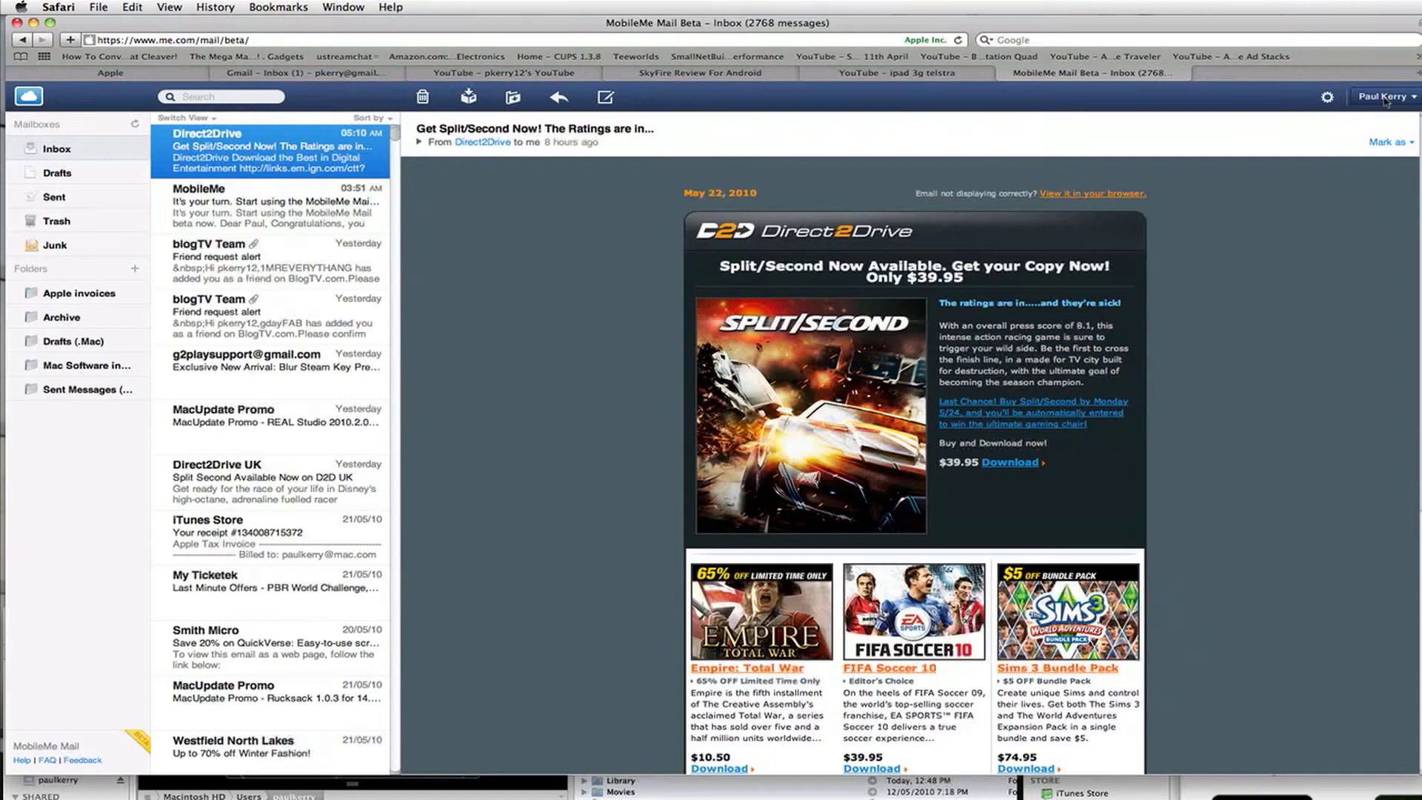
# - Open mail Preferences from the gear menu and view the General, Addresses, Composing and Rules tabs
pyautogui.click(1328, 100)
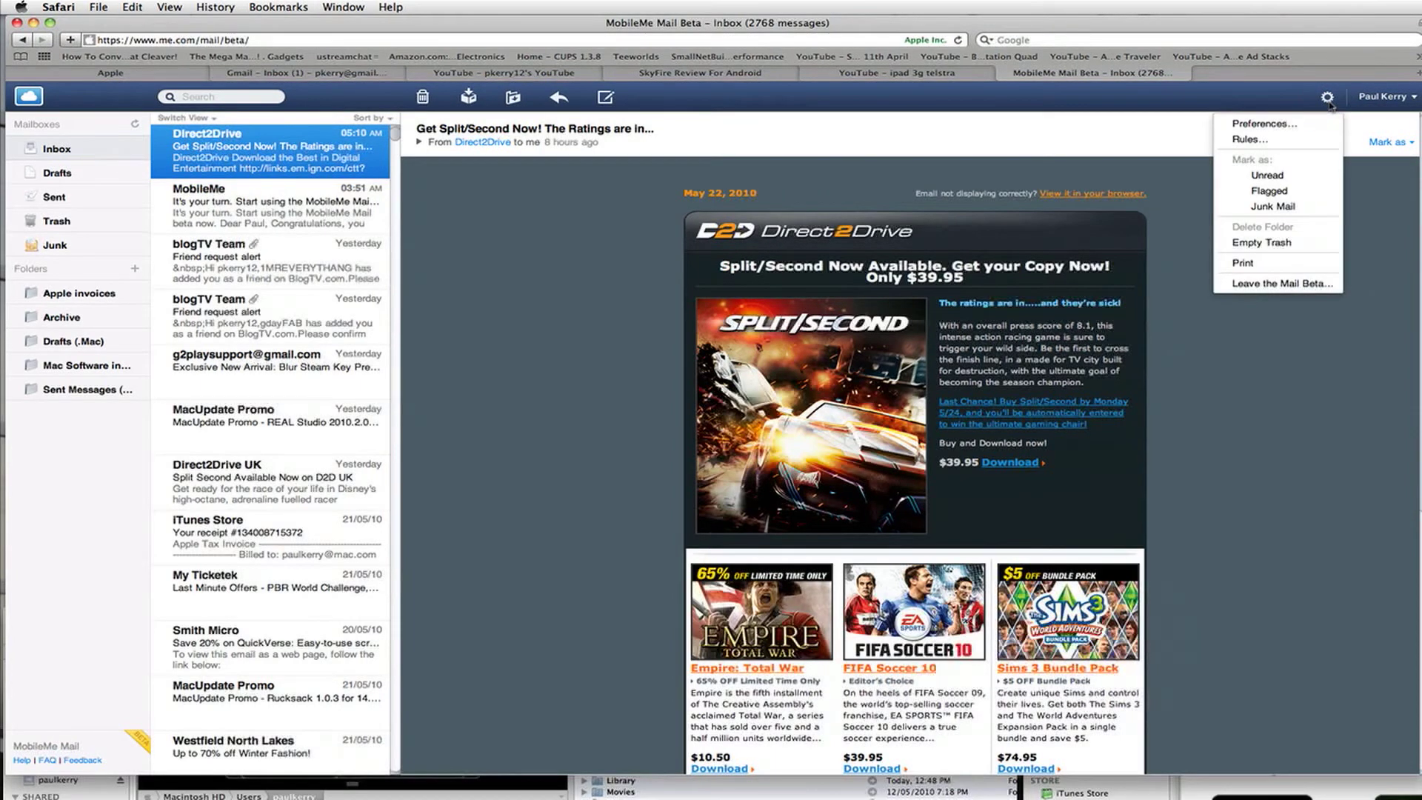
pyautogui.click(1296, 126)
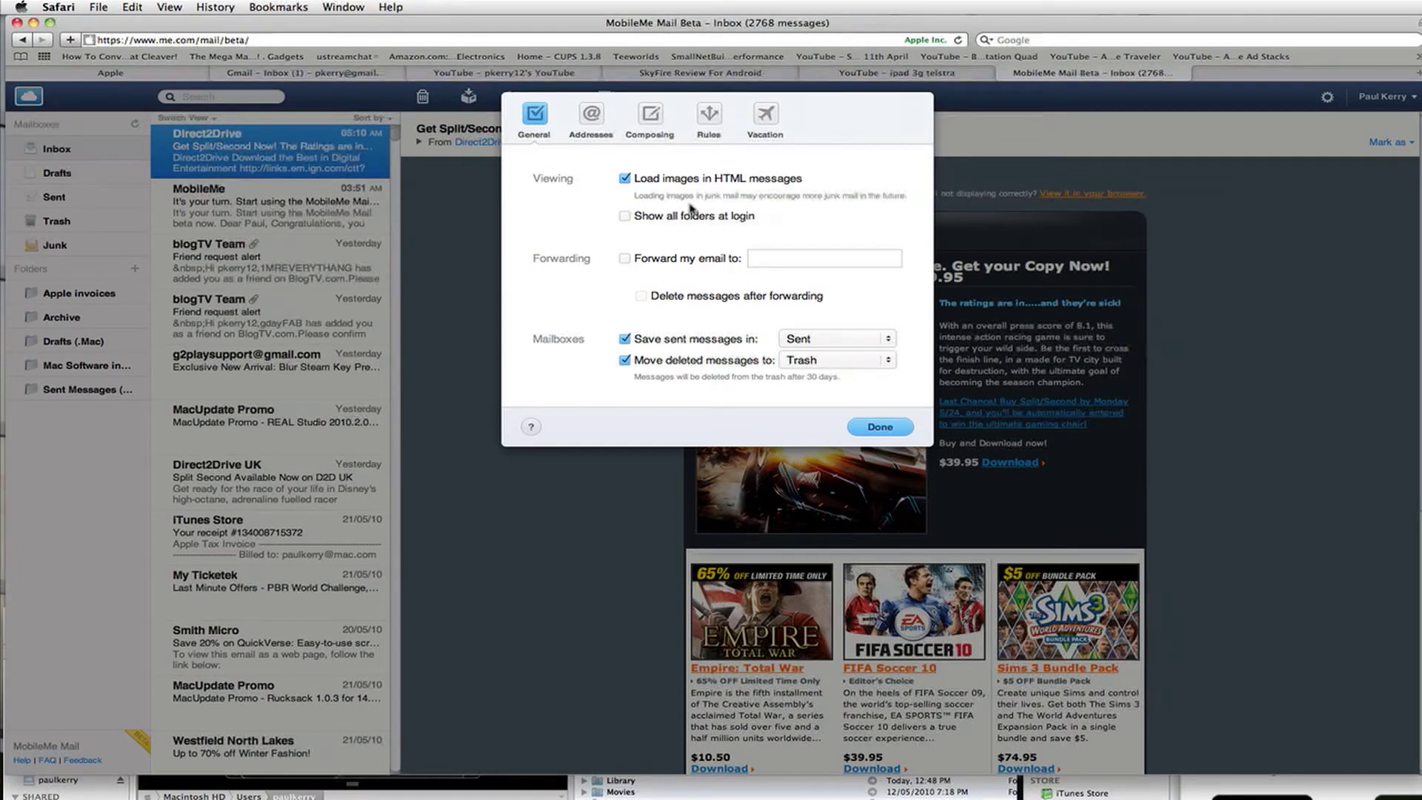
pyautogui.click(594, 116)
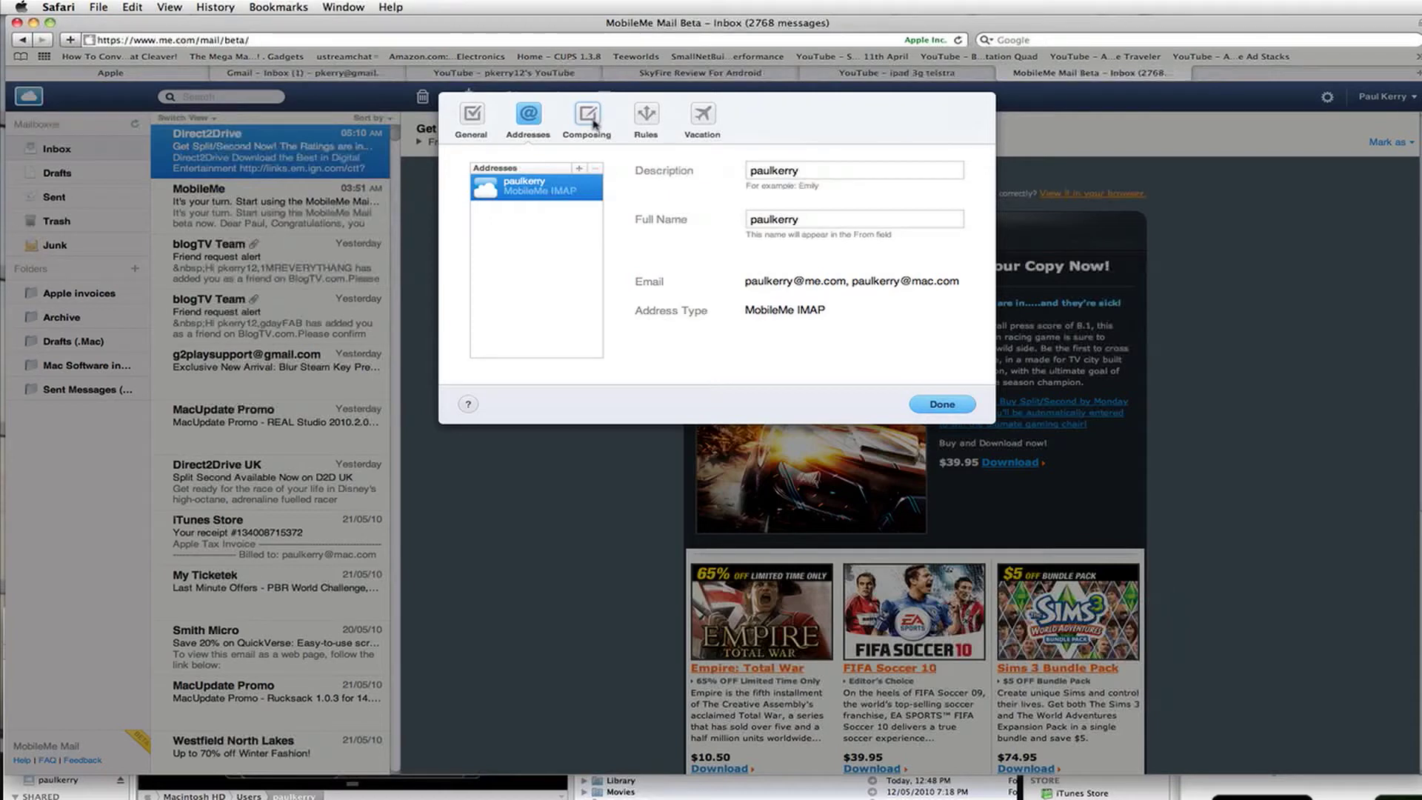
pyautogui.click(589, 118)
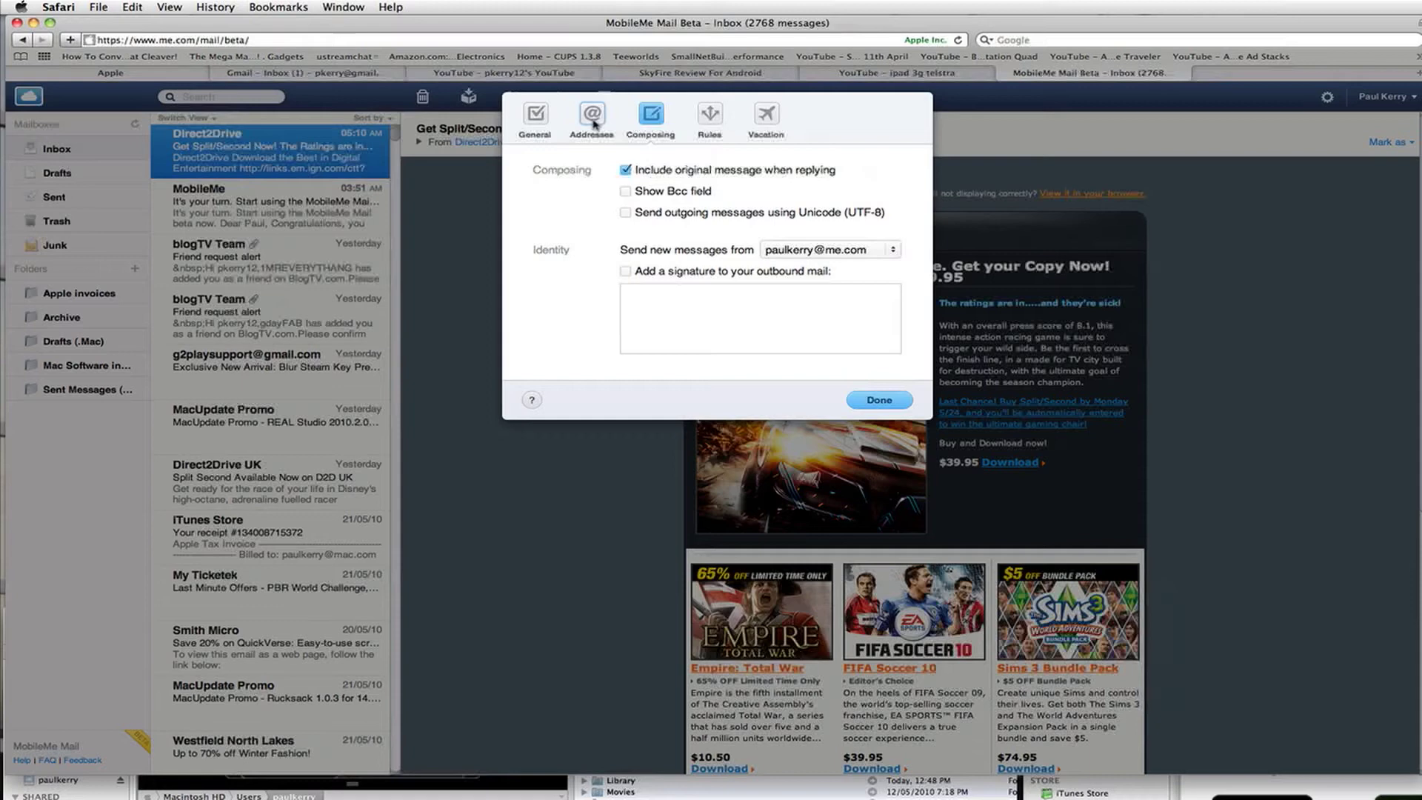
pyautogui.click(652, 117)
pyautogui.click(710, 115)
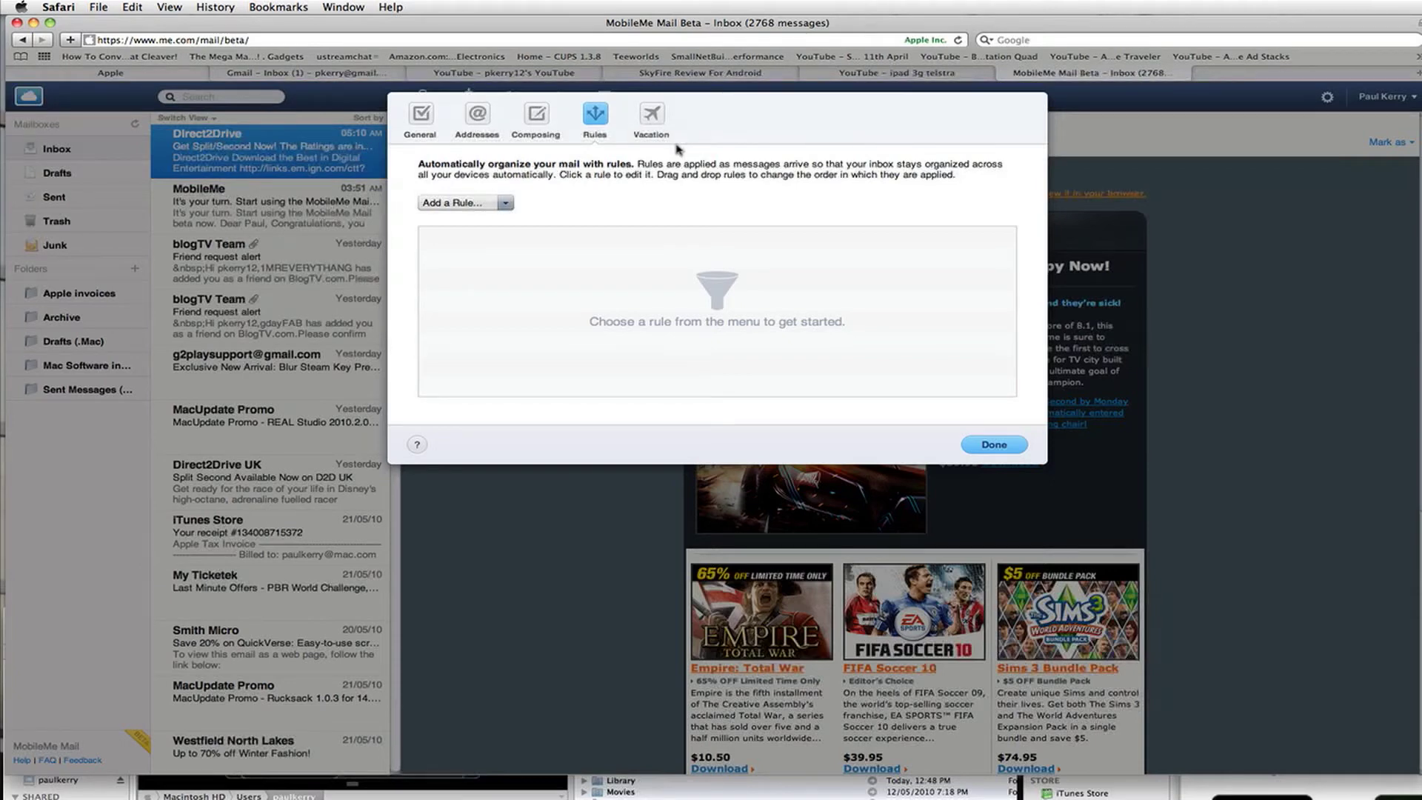
# - Look at the Add a Rule options without adding one, then show the Vacation pane
pyautogui.click(507, 204)
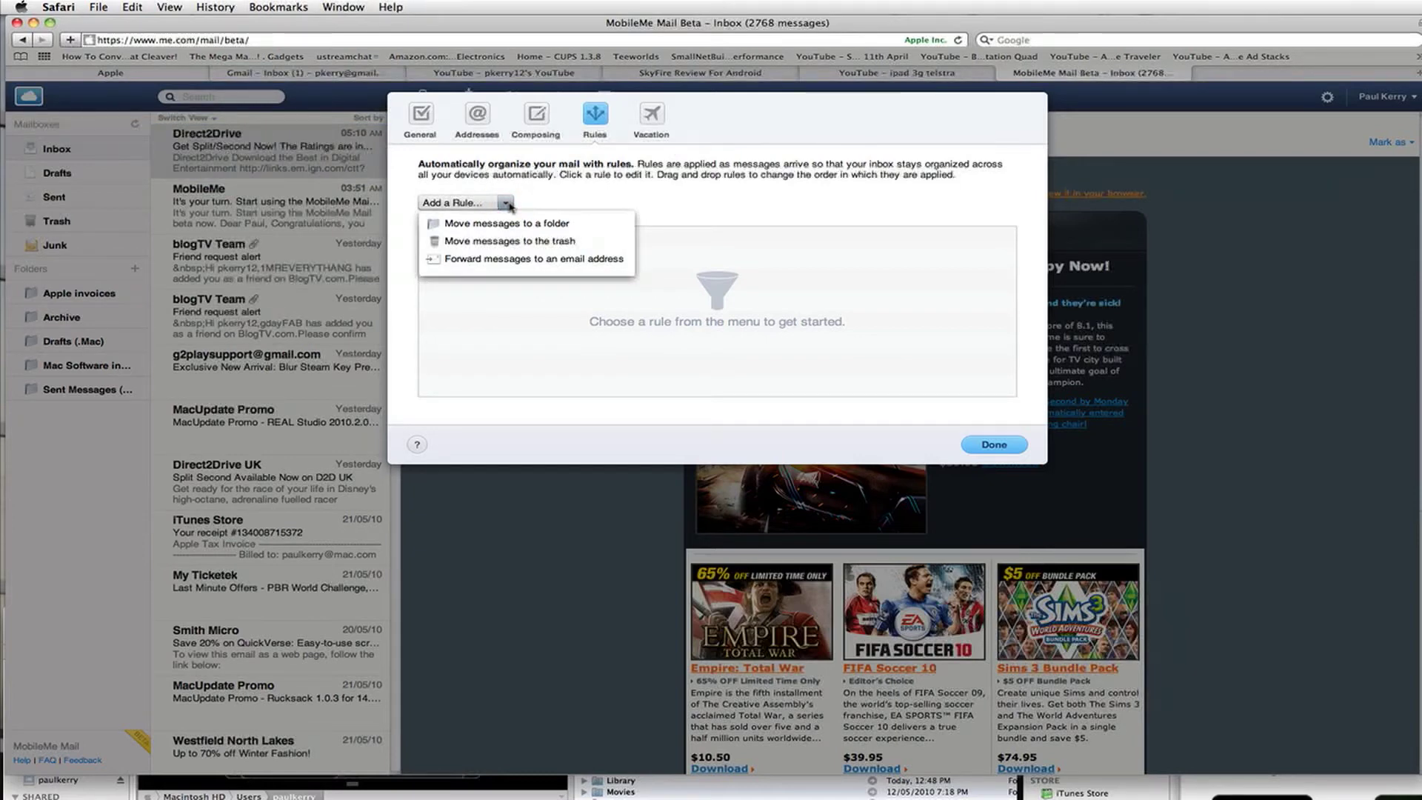
pyautogui.click(780, 220)
pyautogui.click(649, 122)
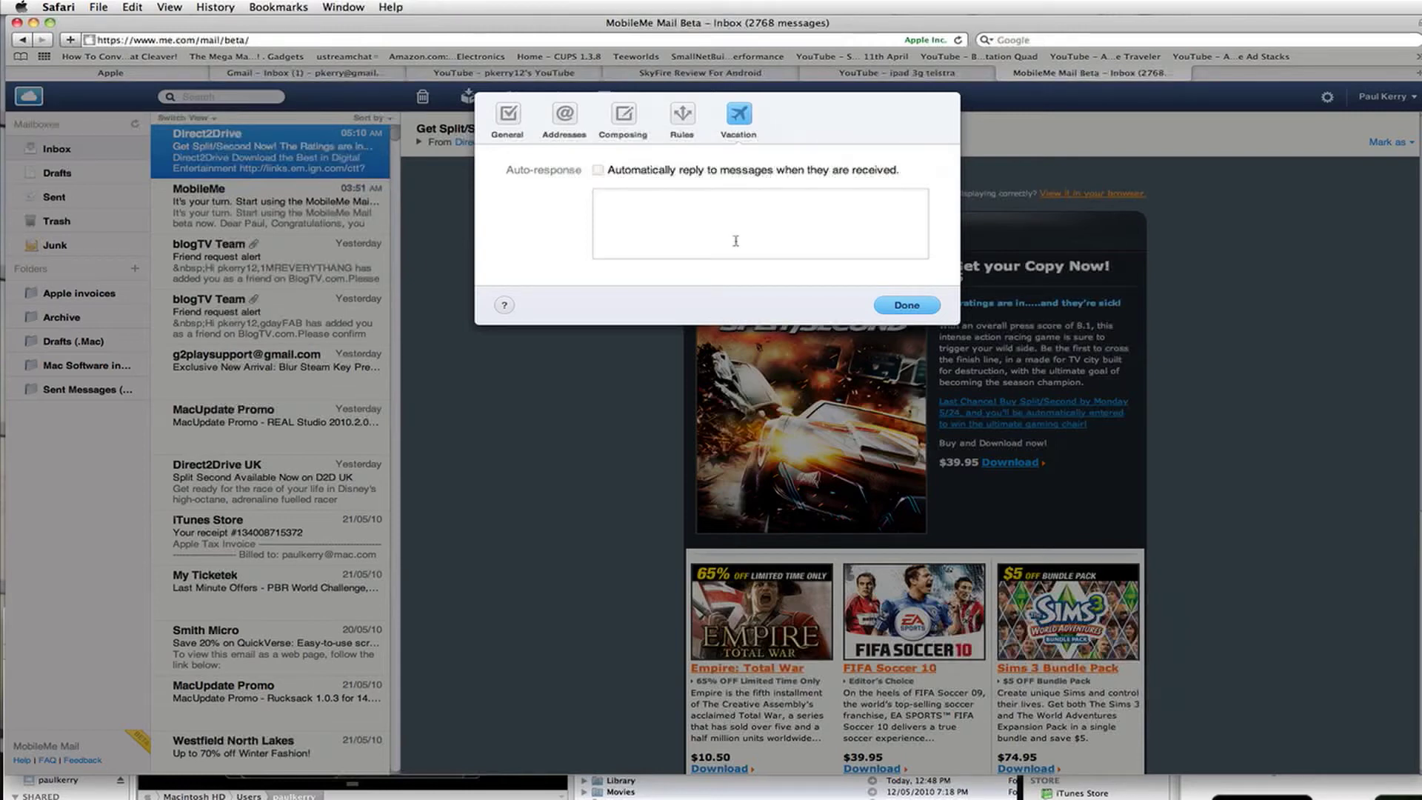
# - Leave the vacation auto-response empty and close Preferences with Done
pyautogui.click(736, 241)
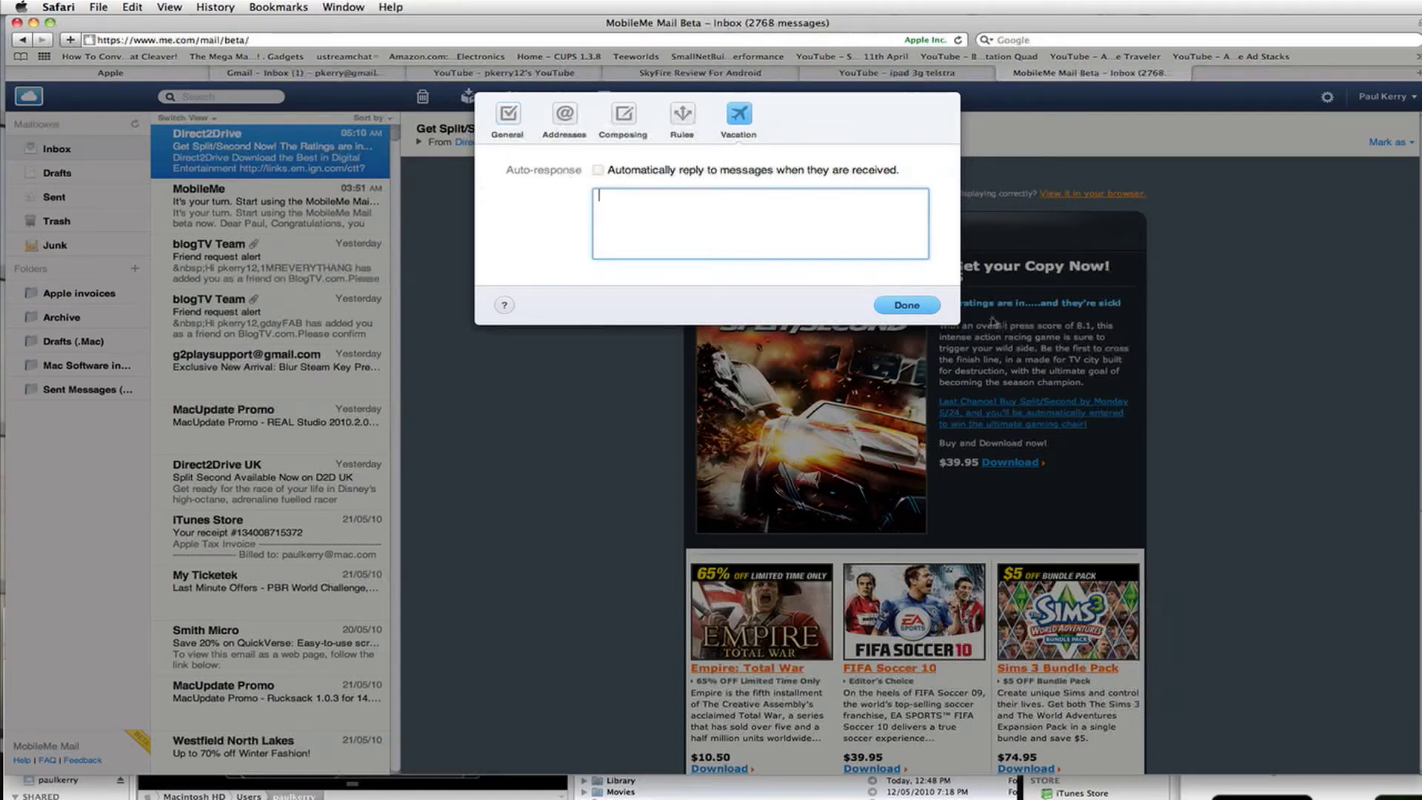
pyautogui.click(922, 309)
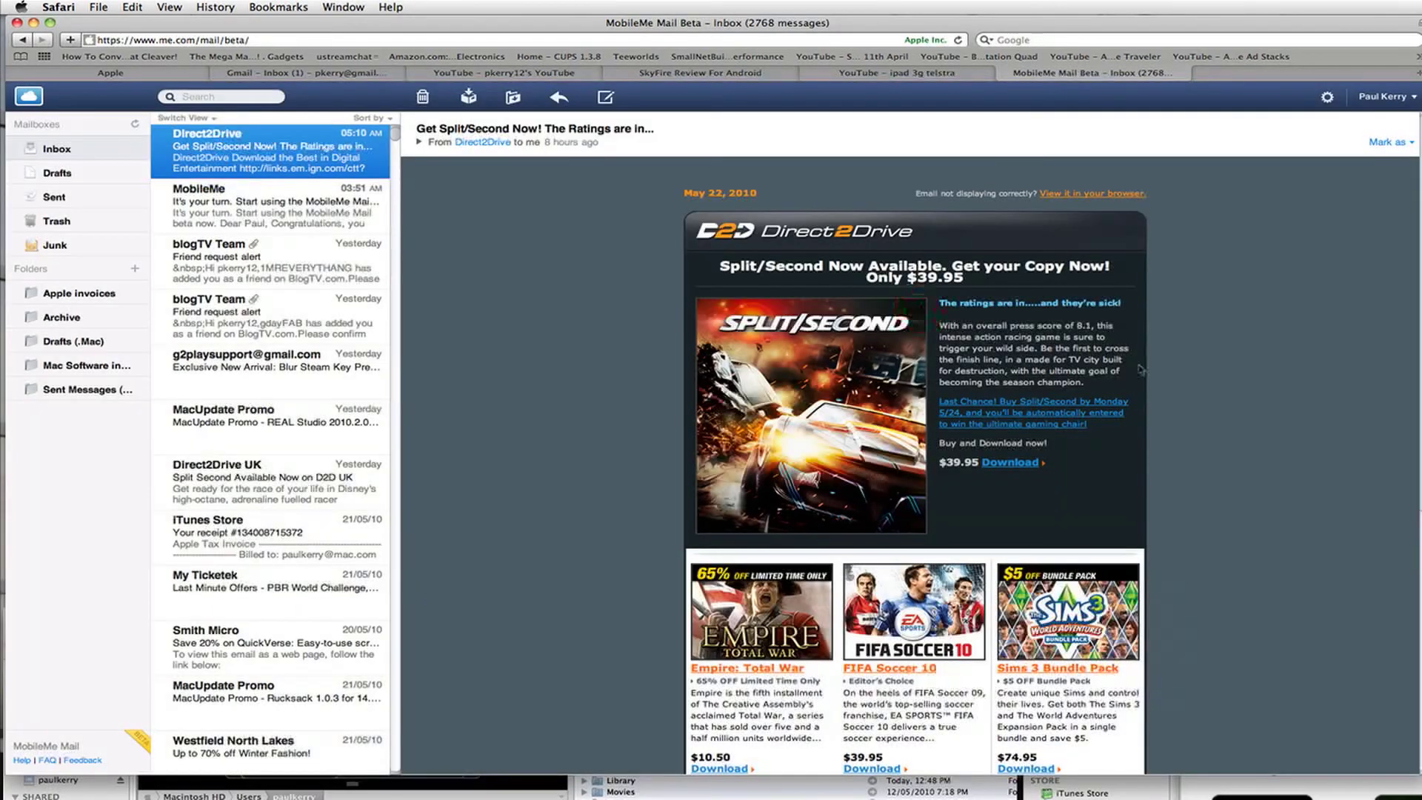
# - Dismiss the account actions menu and start a new message with Compose
pyautogui.click(1327, 98)
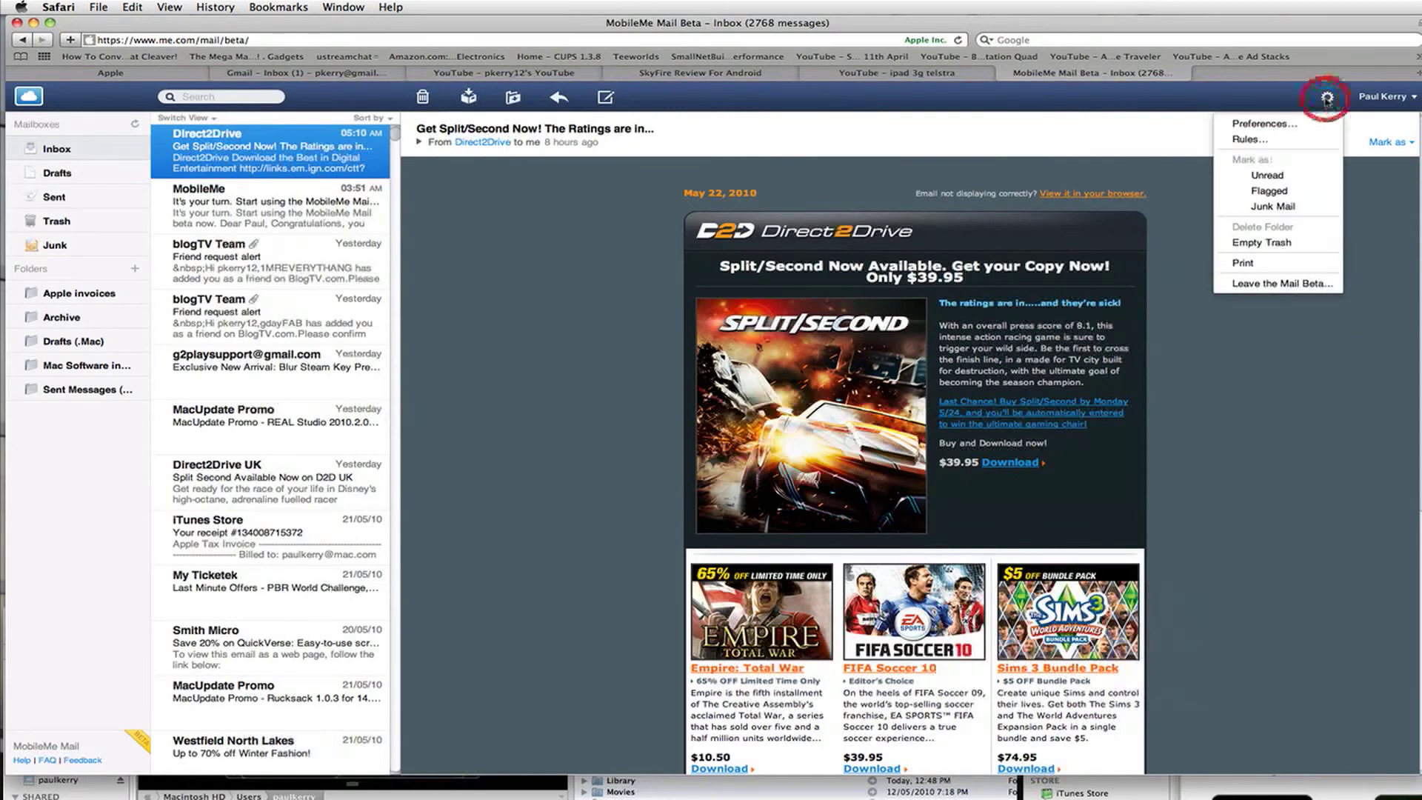
pyautogui.click(1320, 416)
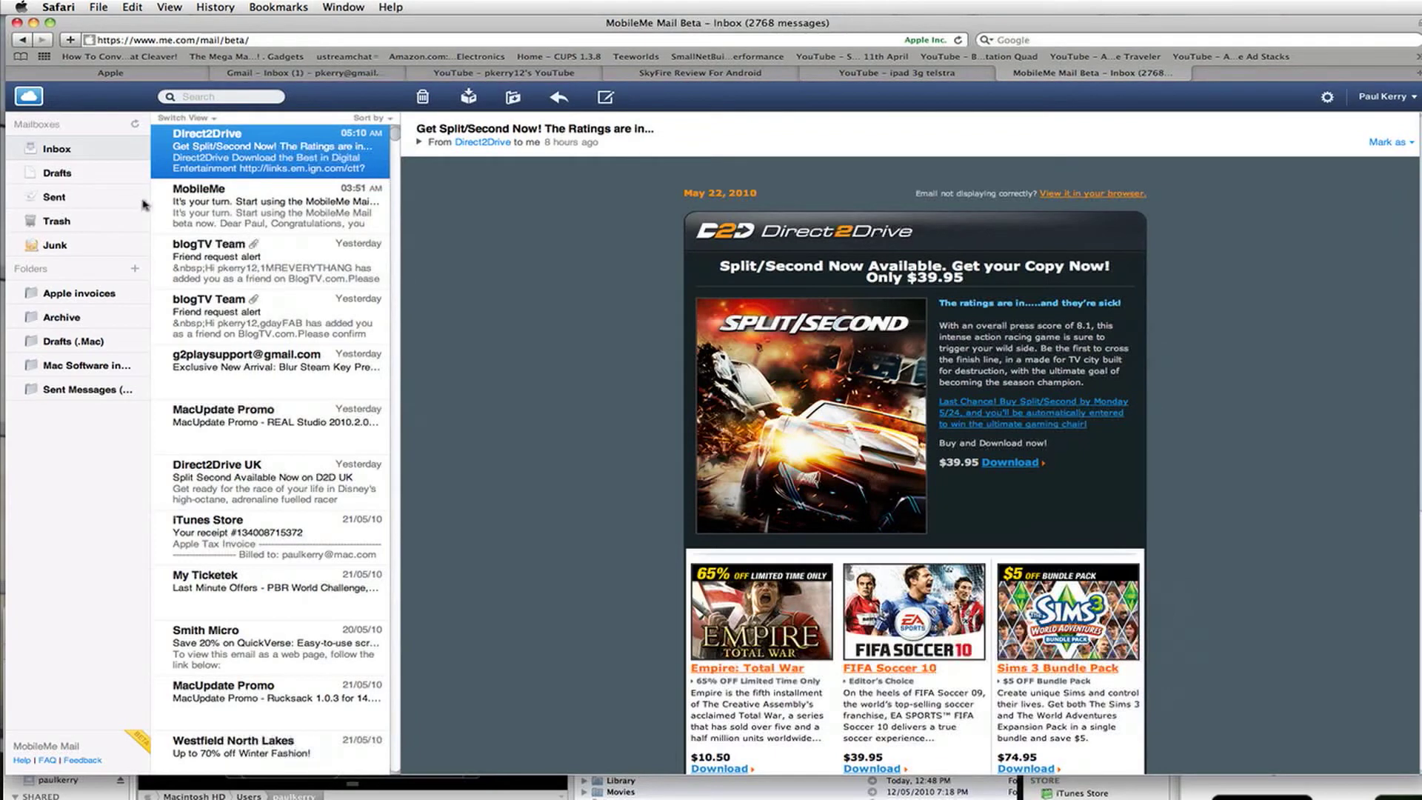
pyautogui.click(605, 99)
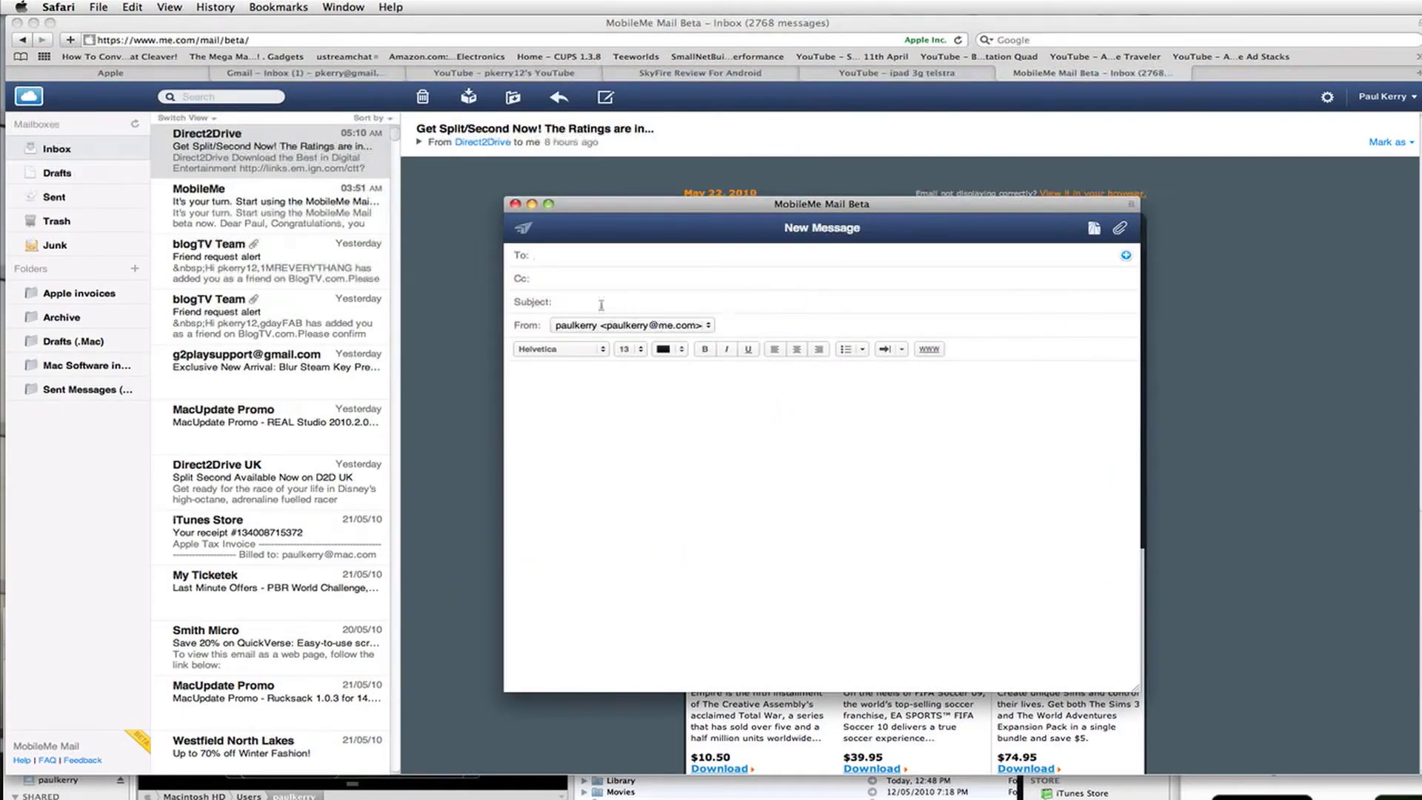
# - Fill the To field by typing a contact's name and accepting the suggested address
pyautogui.click(582, 258)
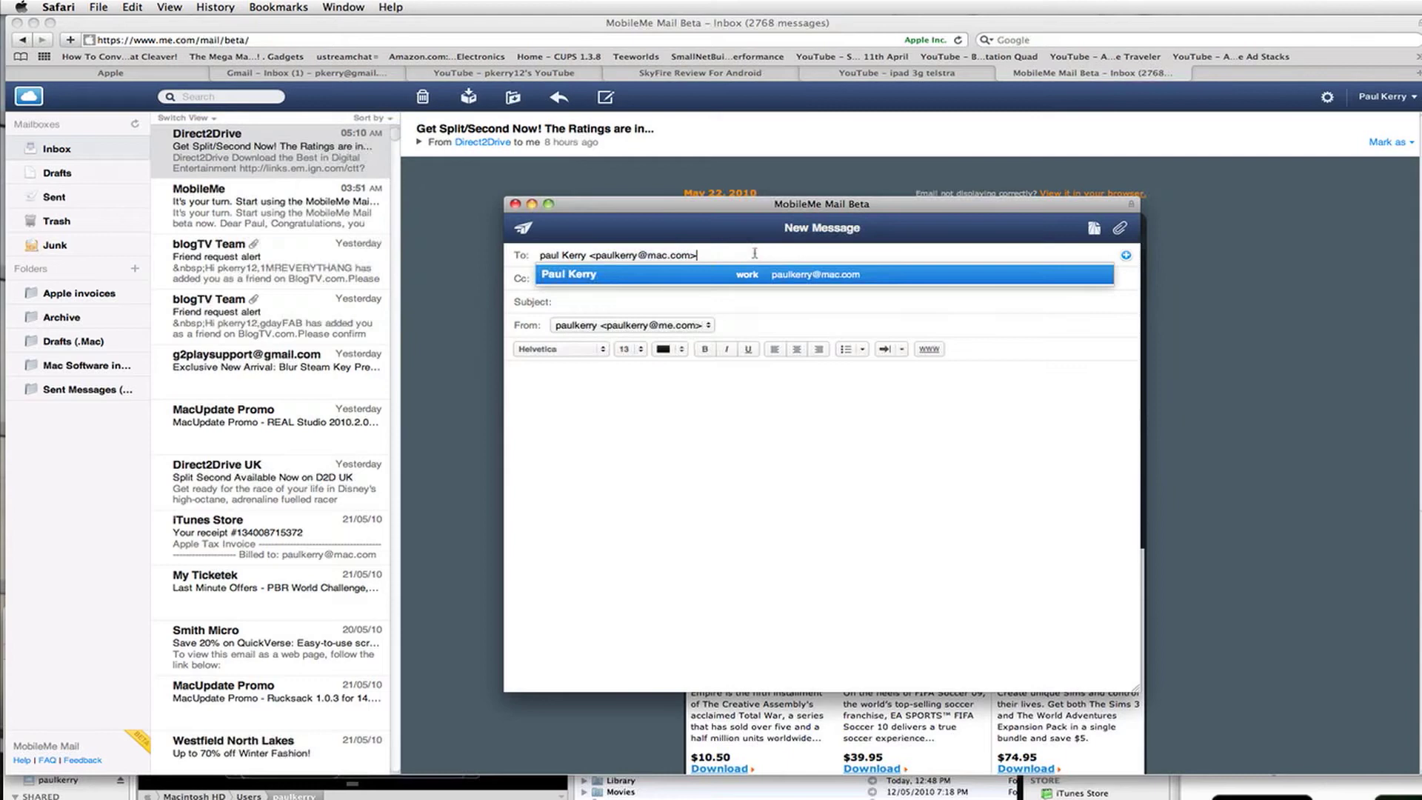
pyautogui.moveTo(759, 255); pyautogui.dragTo(378, 246)
pyautogui.press('BackSpace')
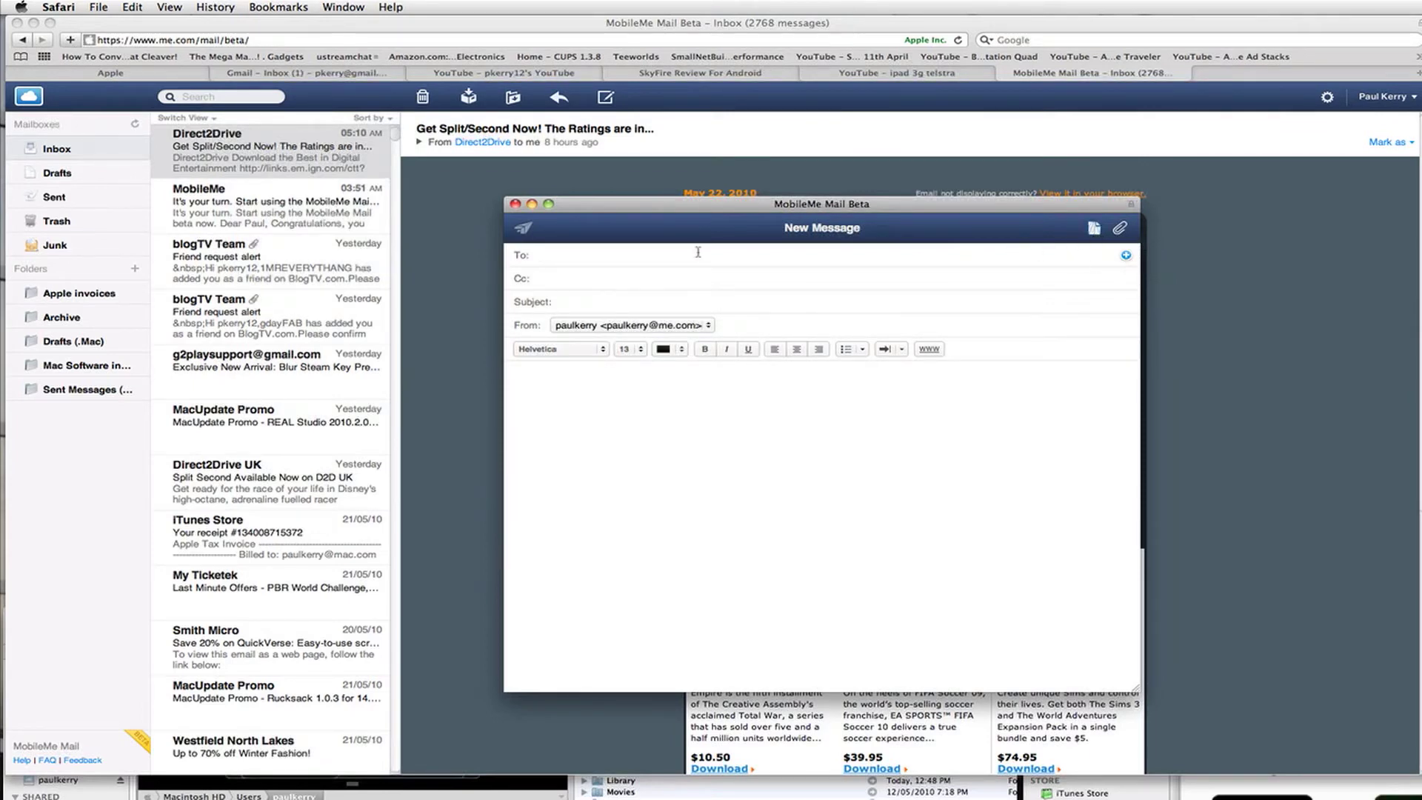
pyautogui.press('Tab')
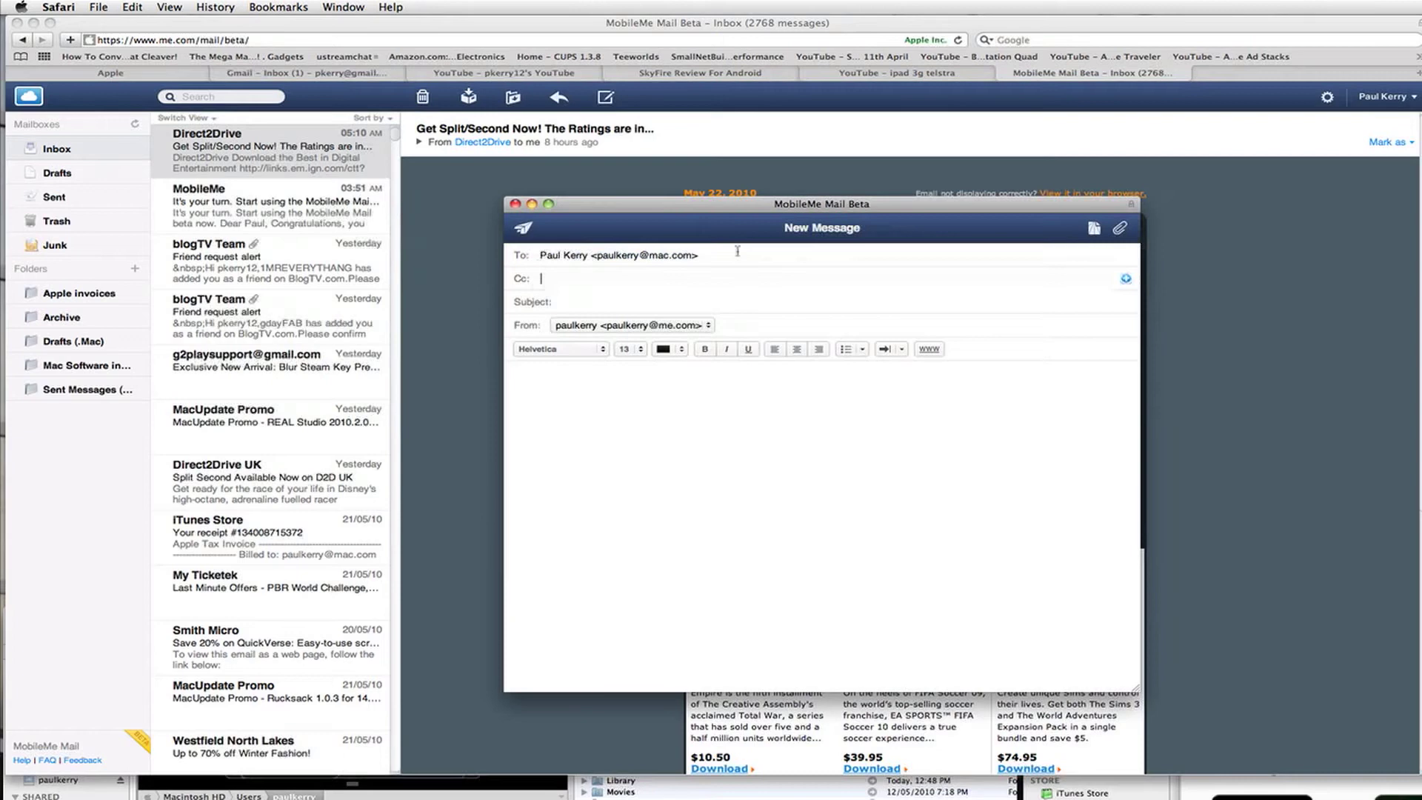
# - Save the message as a draft, cancel a file attachment, and move between body and subject
pyautogui.click(1095, 229)
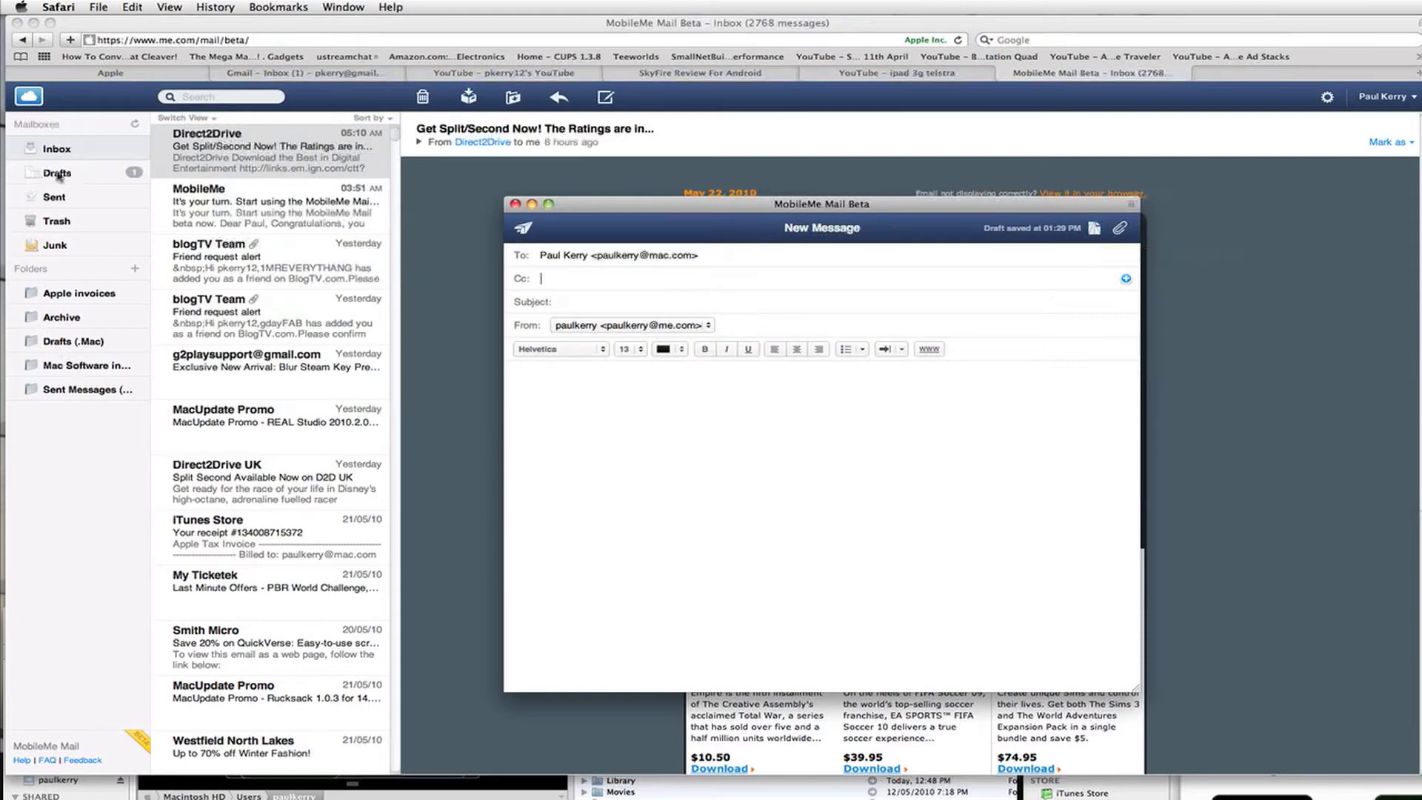
pyautogui.click(1118, 231)
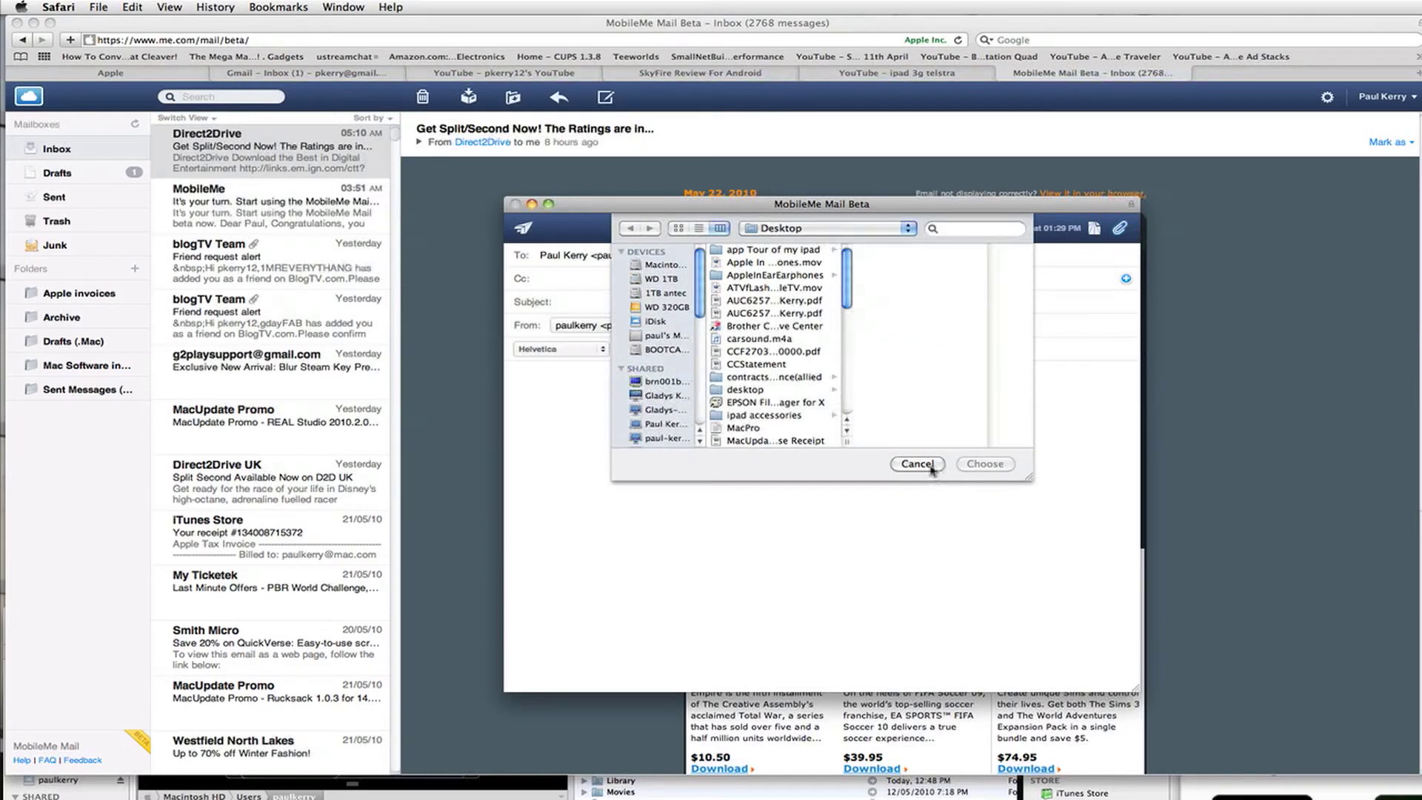
pyautogui.click(918, 465)
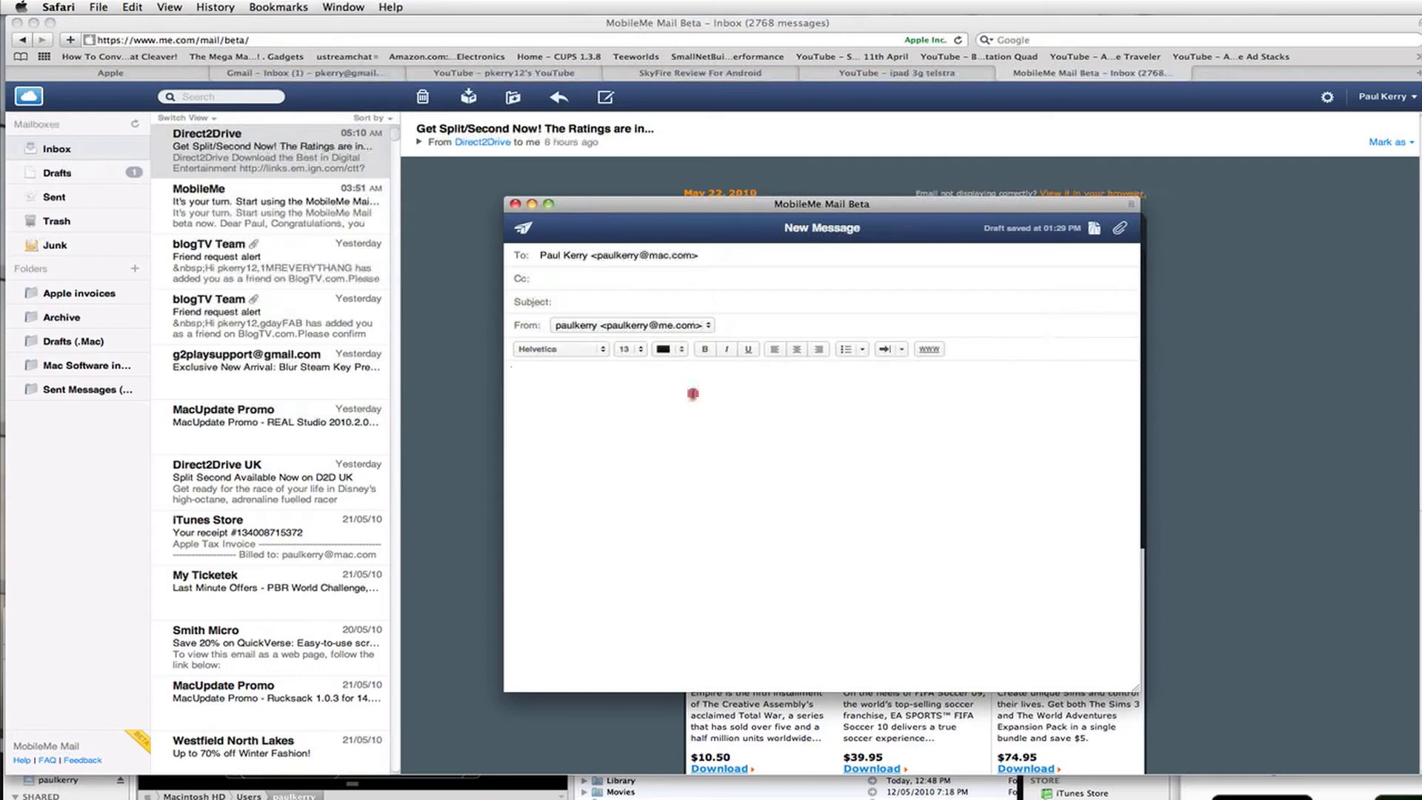
pyautogui.click(692, 394)
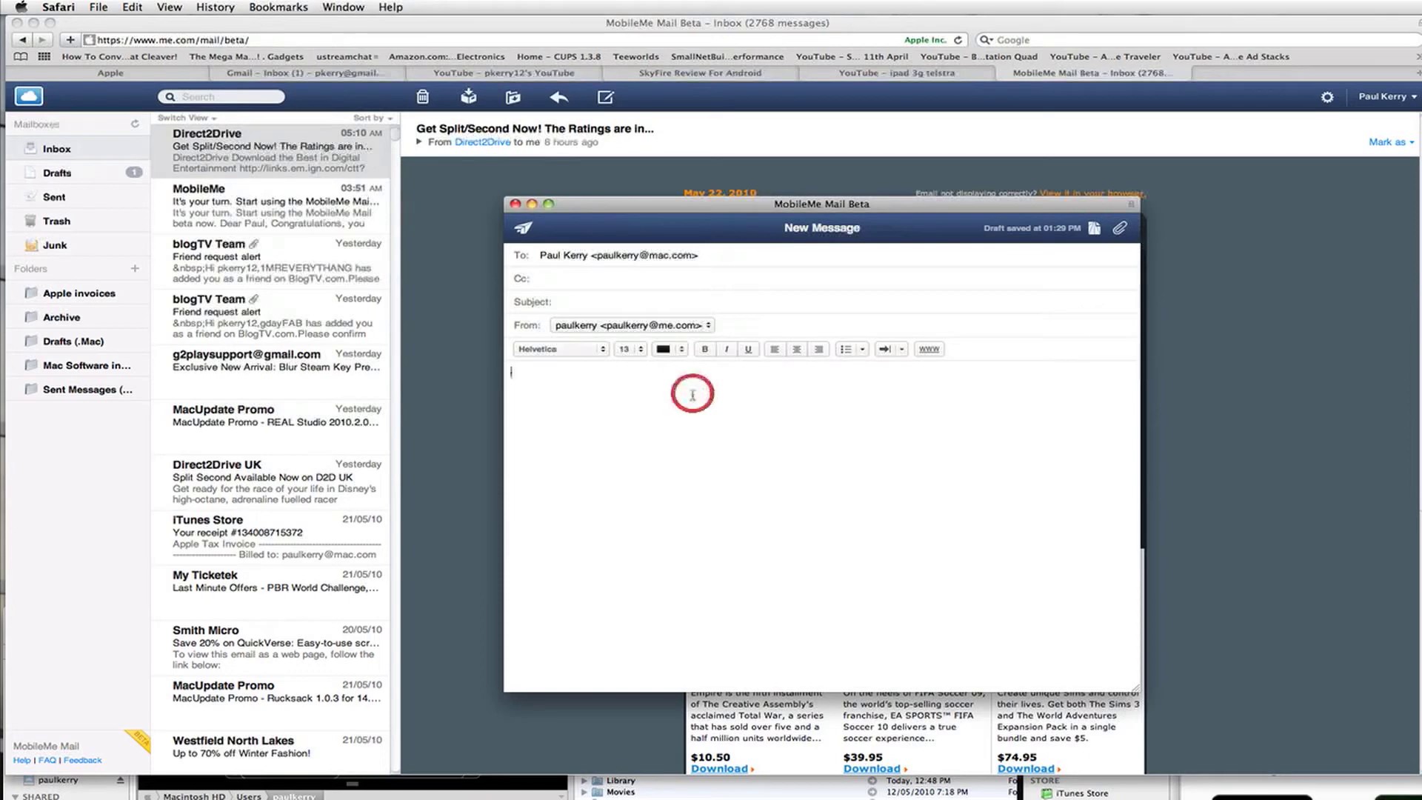
pyautogui.click(589, 300)
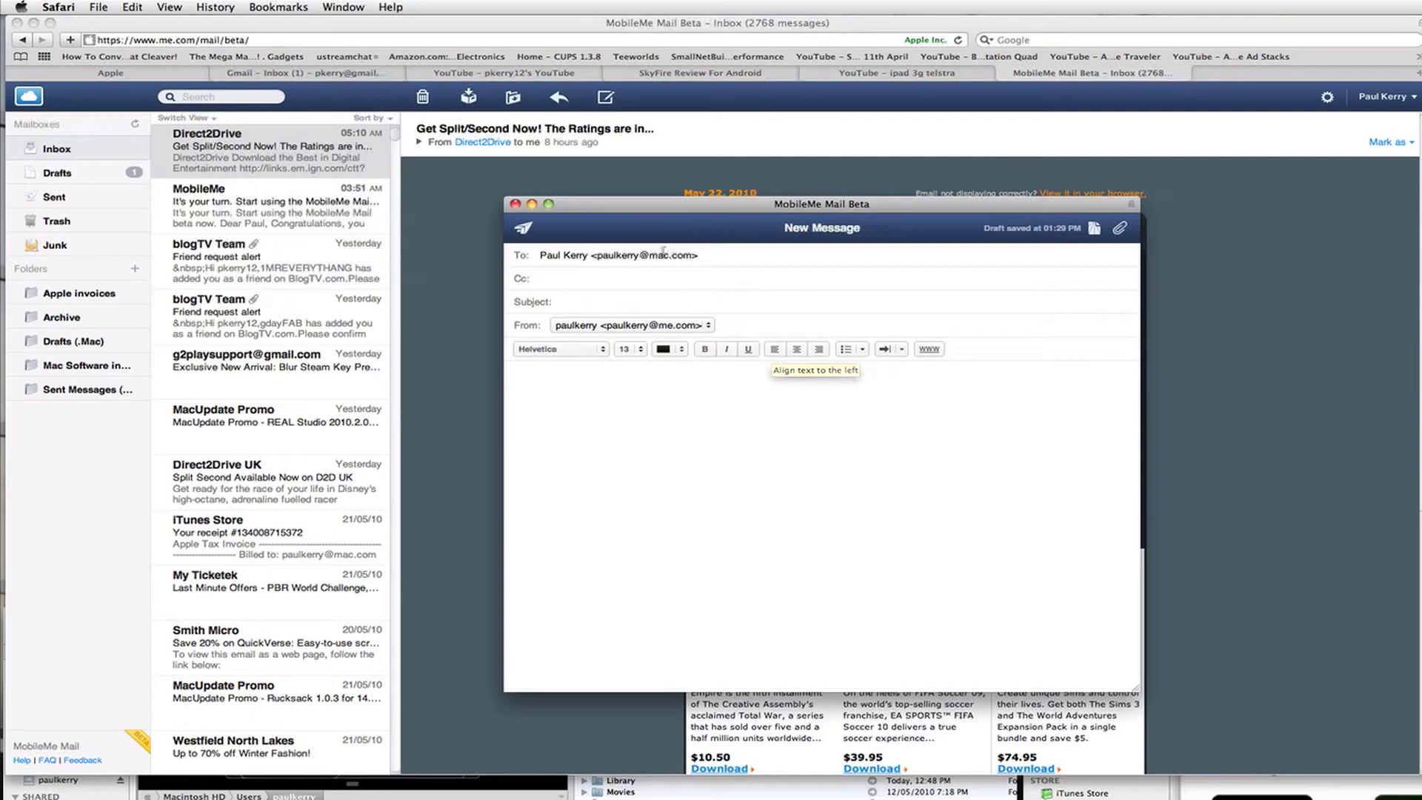
# - Close the New Message window, delete the draft from Drafts, and return to Inbox
pyautogui.click(516, 204)
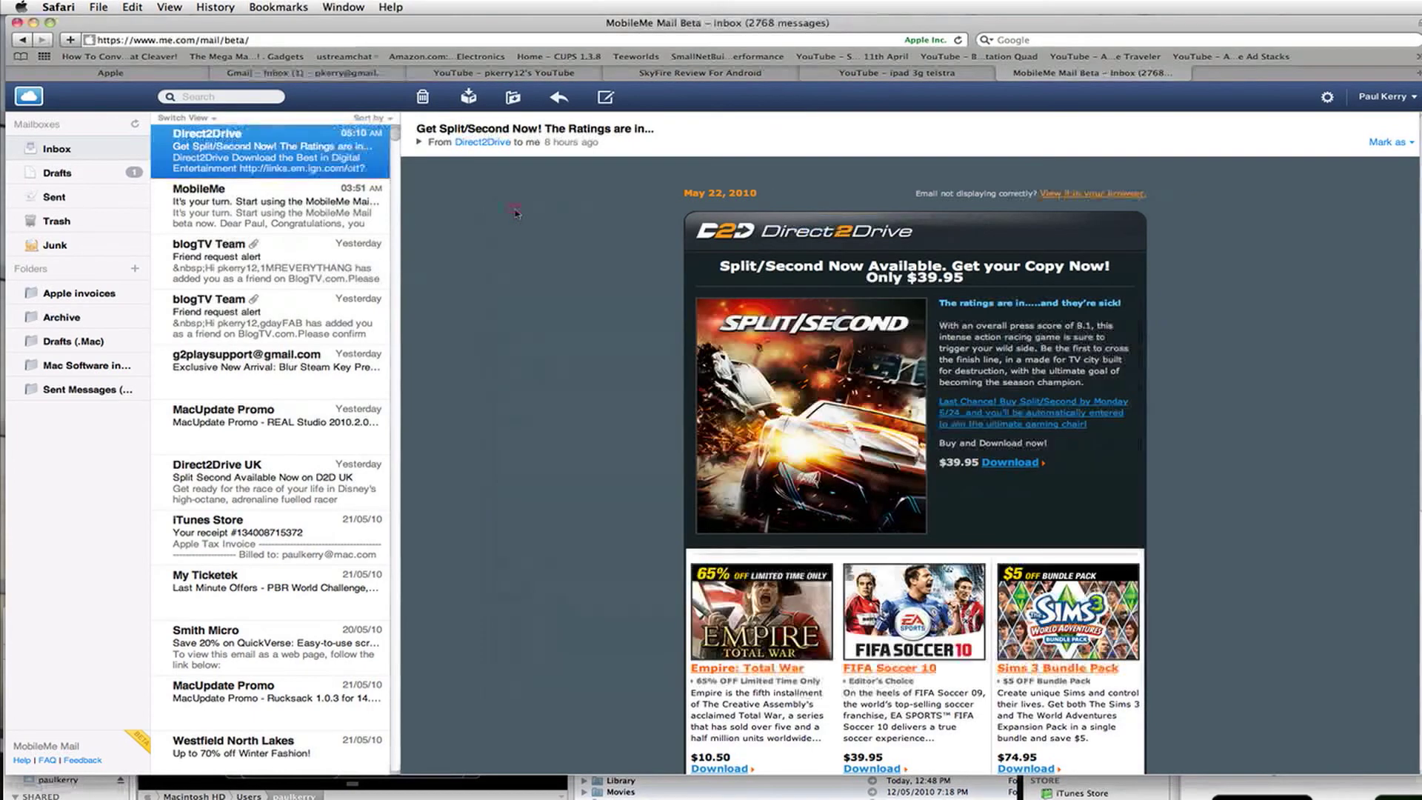
pyautogui.click(95, 173)
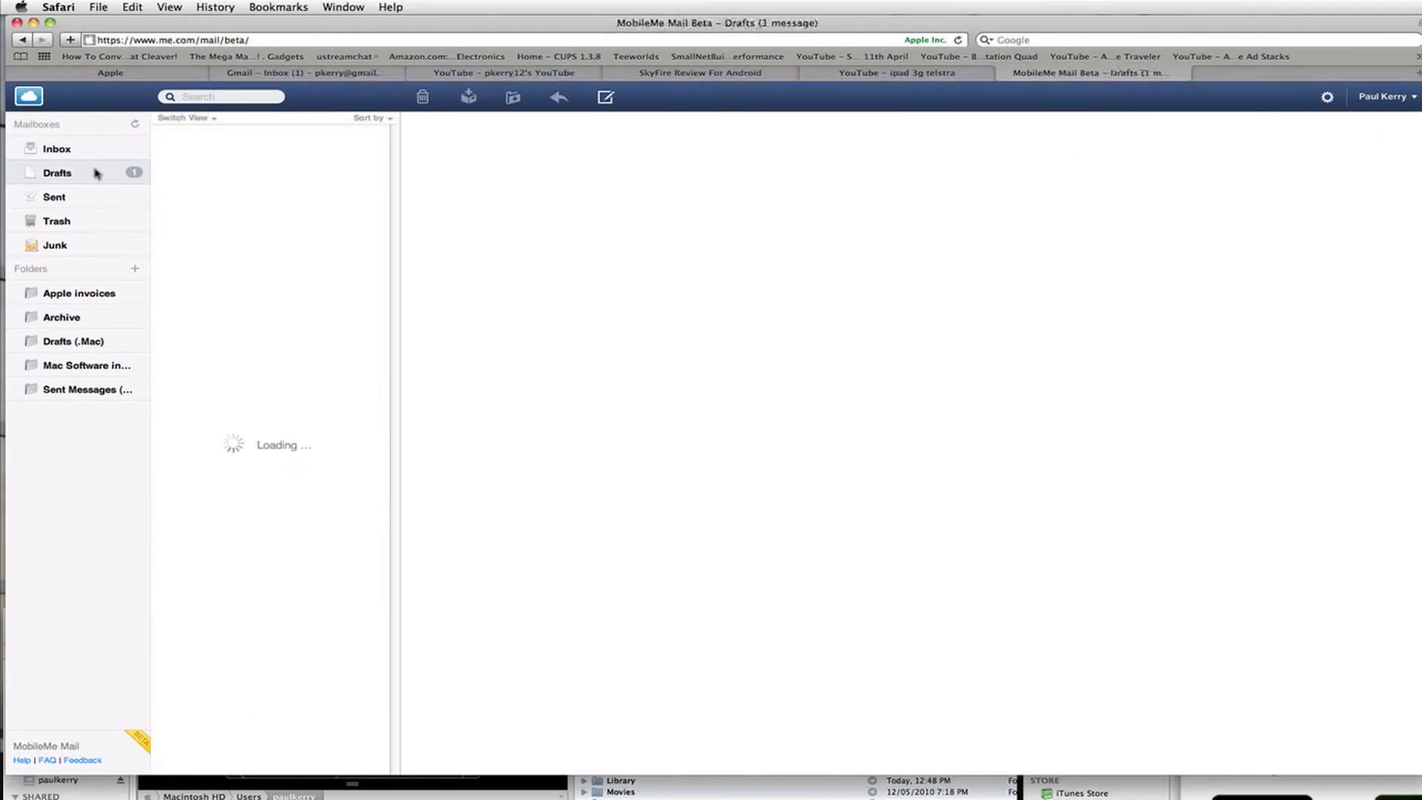
pyautogui.click(264, 151)
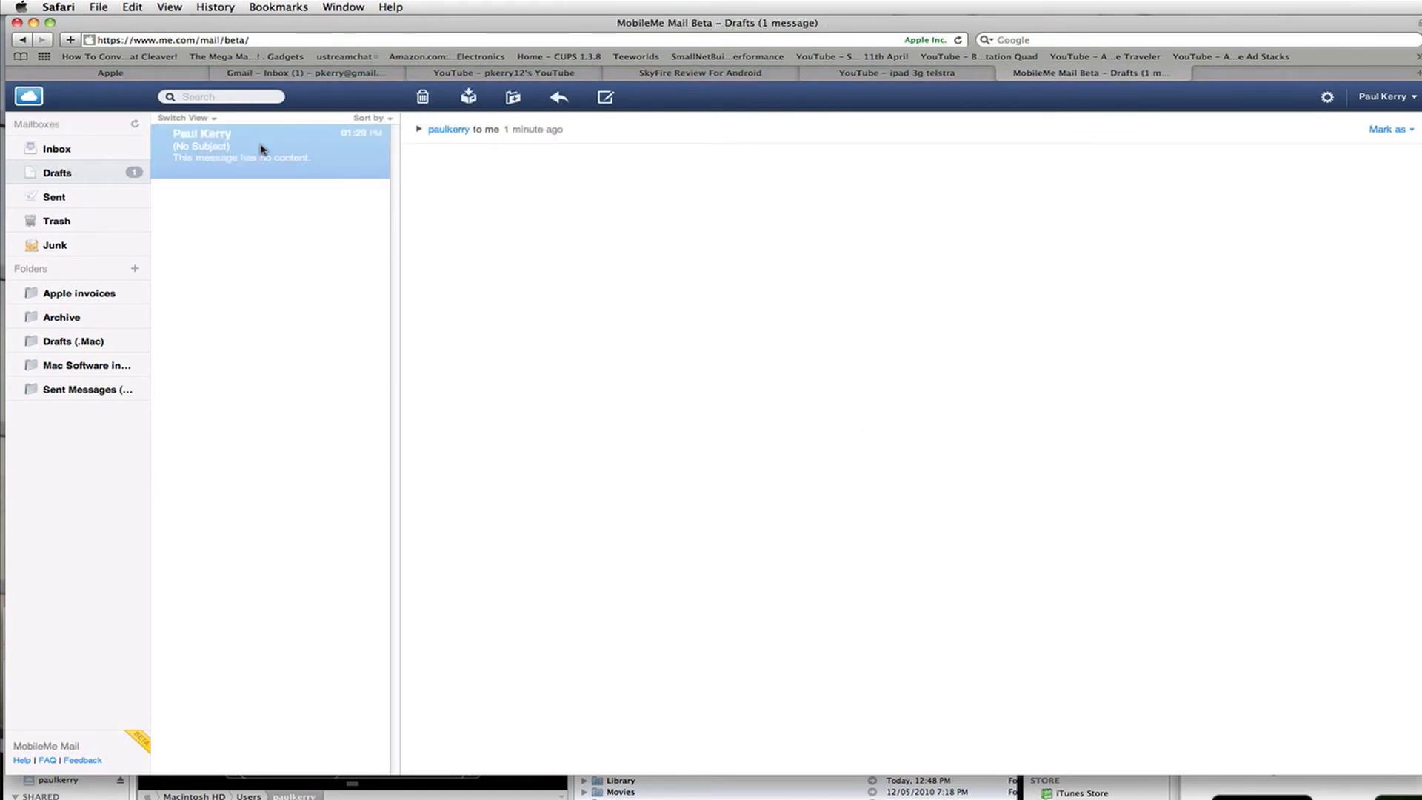
pyautogui.press('Delete')
pyautogui.click(103, 153)
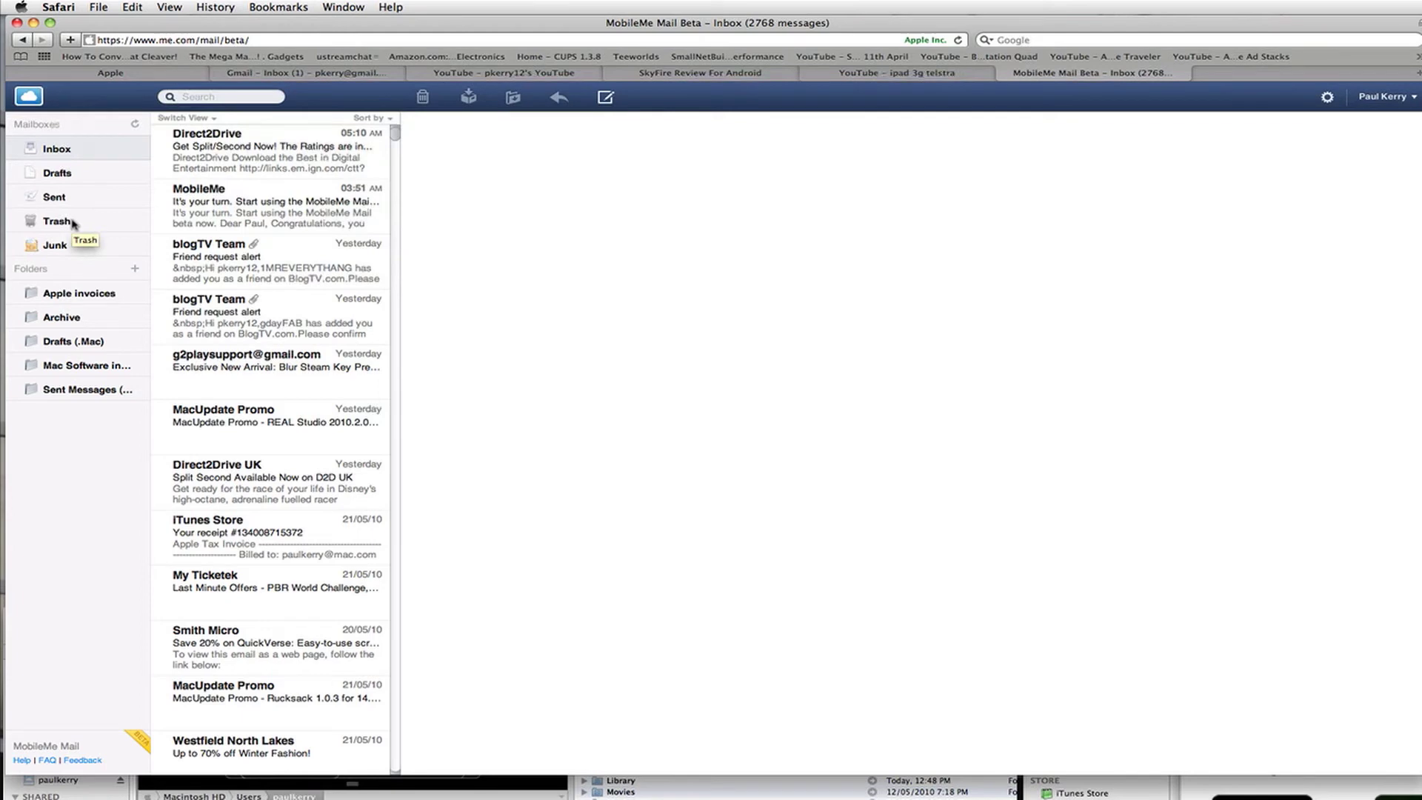
pyautogui.click(245, 167)
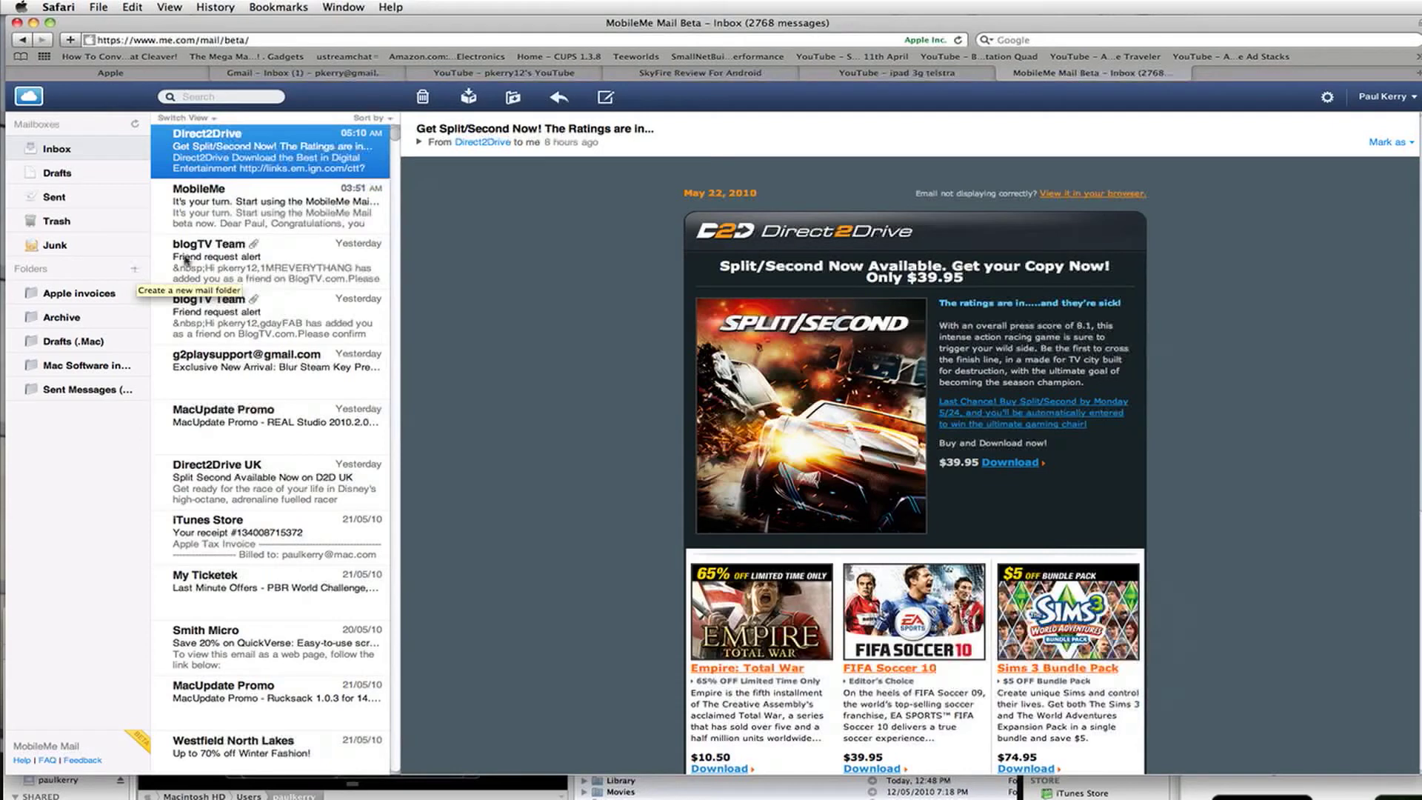
# - Look through the Reply and Move to Folder menus for the Direct2Drive email
pyautogui.click(558, 97)
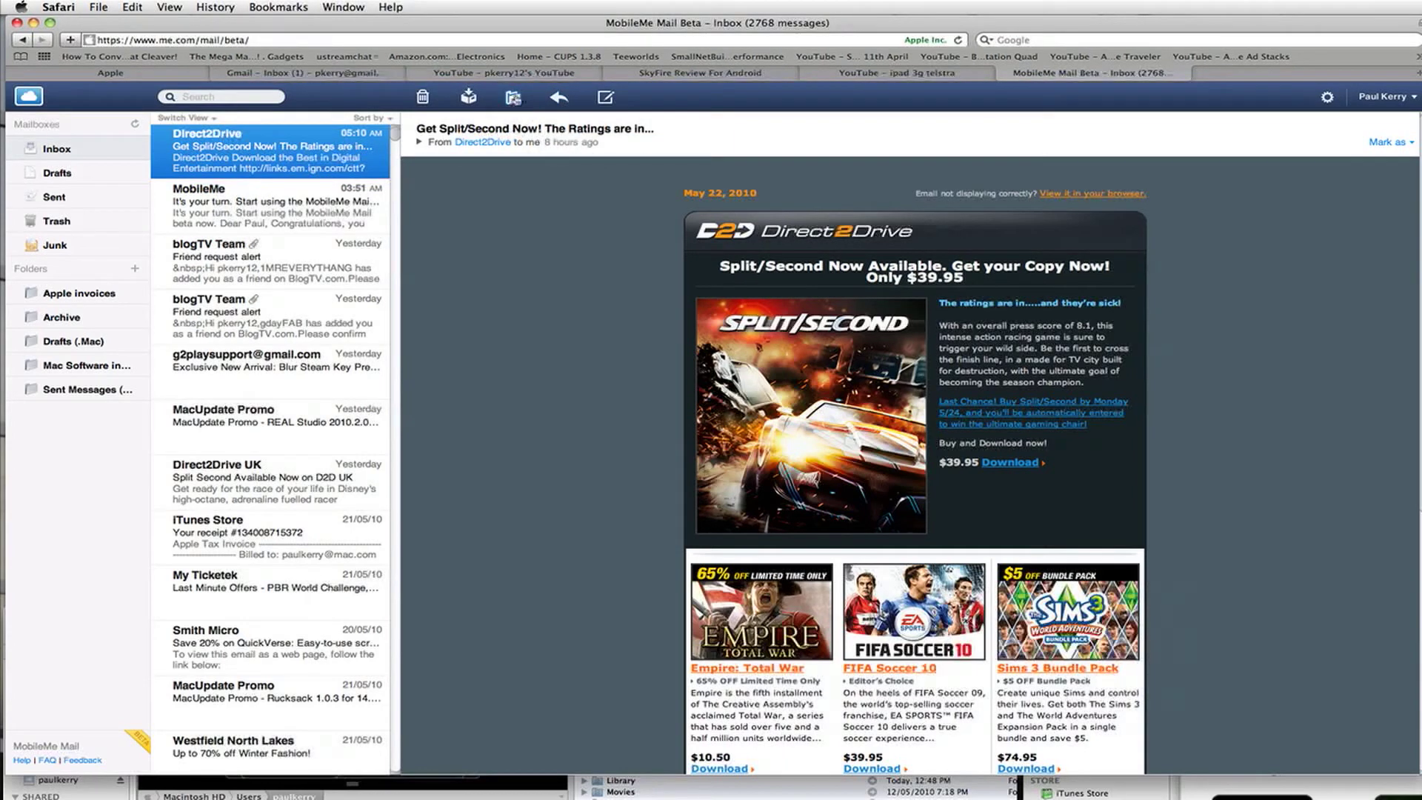
pyautogui.click(513, 98)
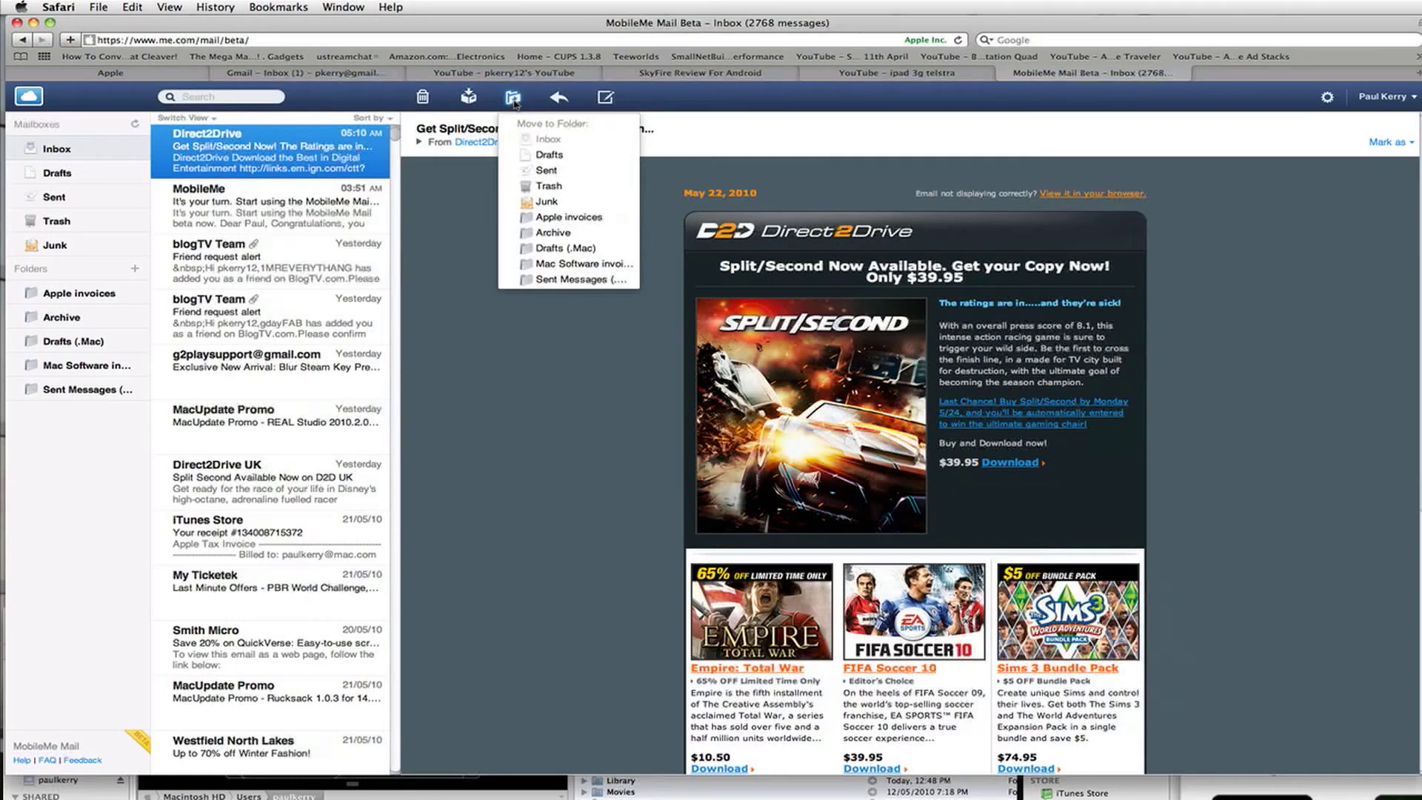
pyautogui.click(513, 100)
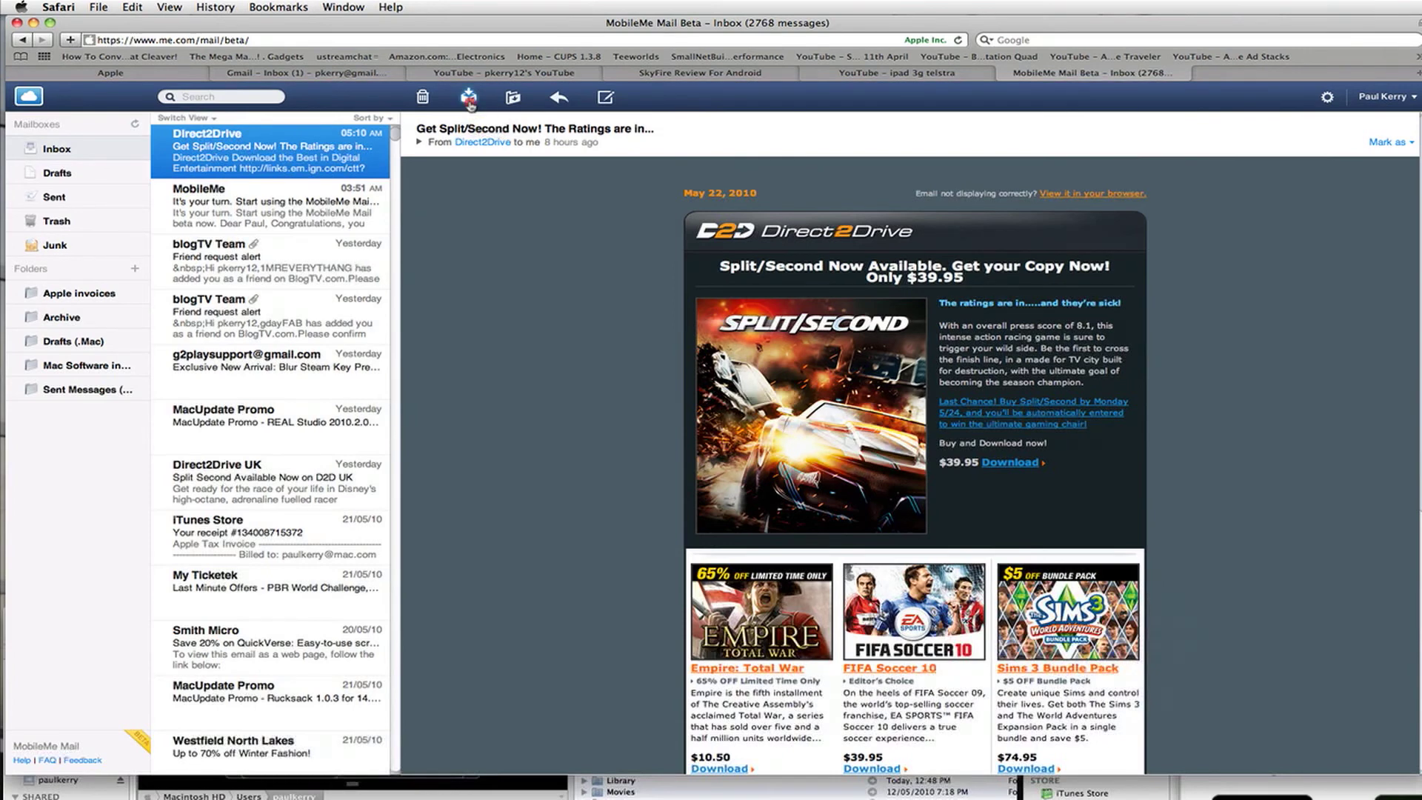
# - Archive the Direct2Drive email, then drag it from Archive back onto Inbox
pyautogui.click(469, 102)
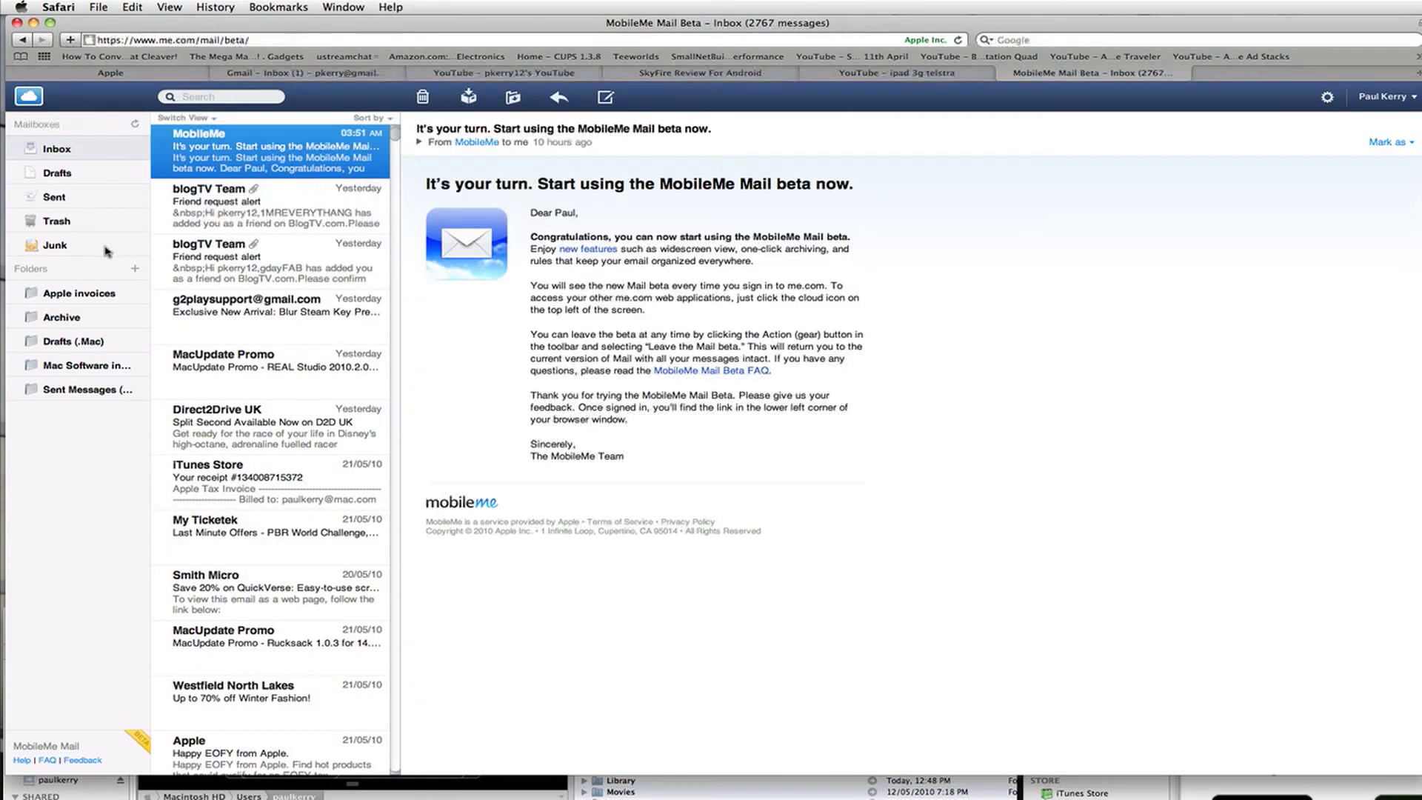
pyautogui.click(61, 318)
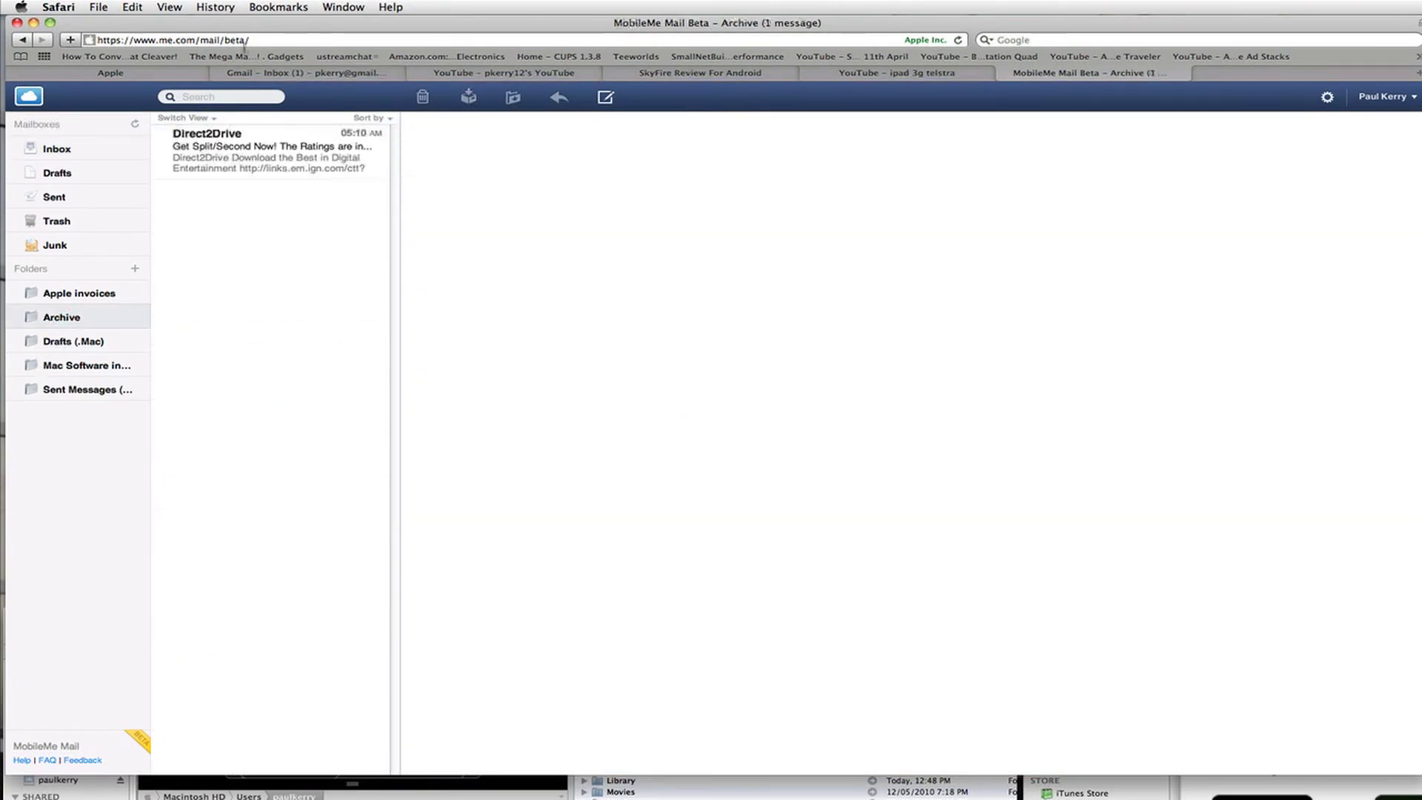
pyautogui.moveTo(268, 157); pyautogui.dragTo(38, 148)
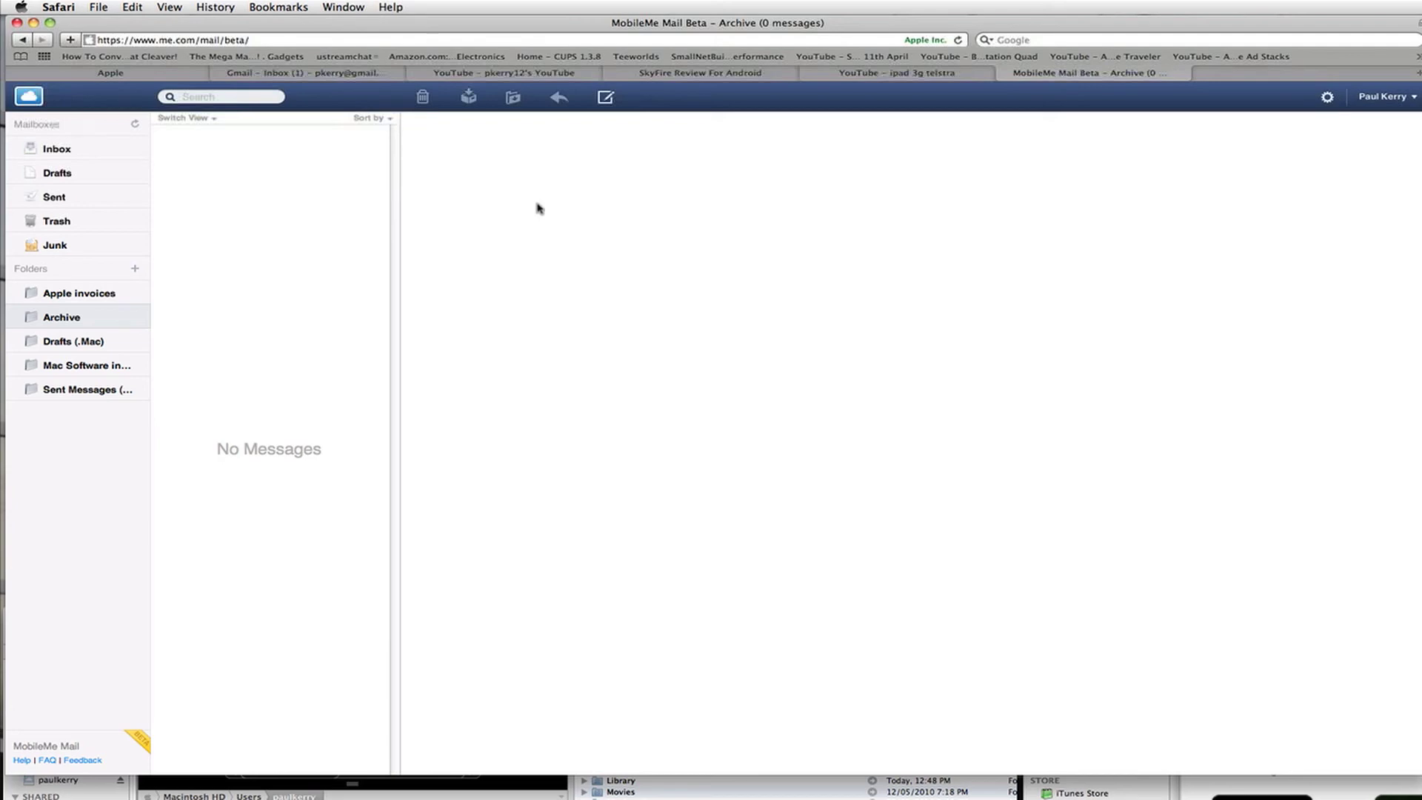
# - Open Inbox (2768 messages) and display the returned Direct2Drive email
pyautogui.click(90, 156)
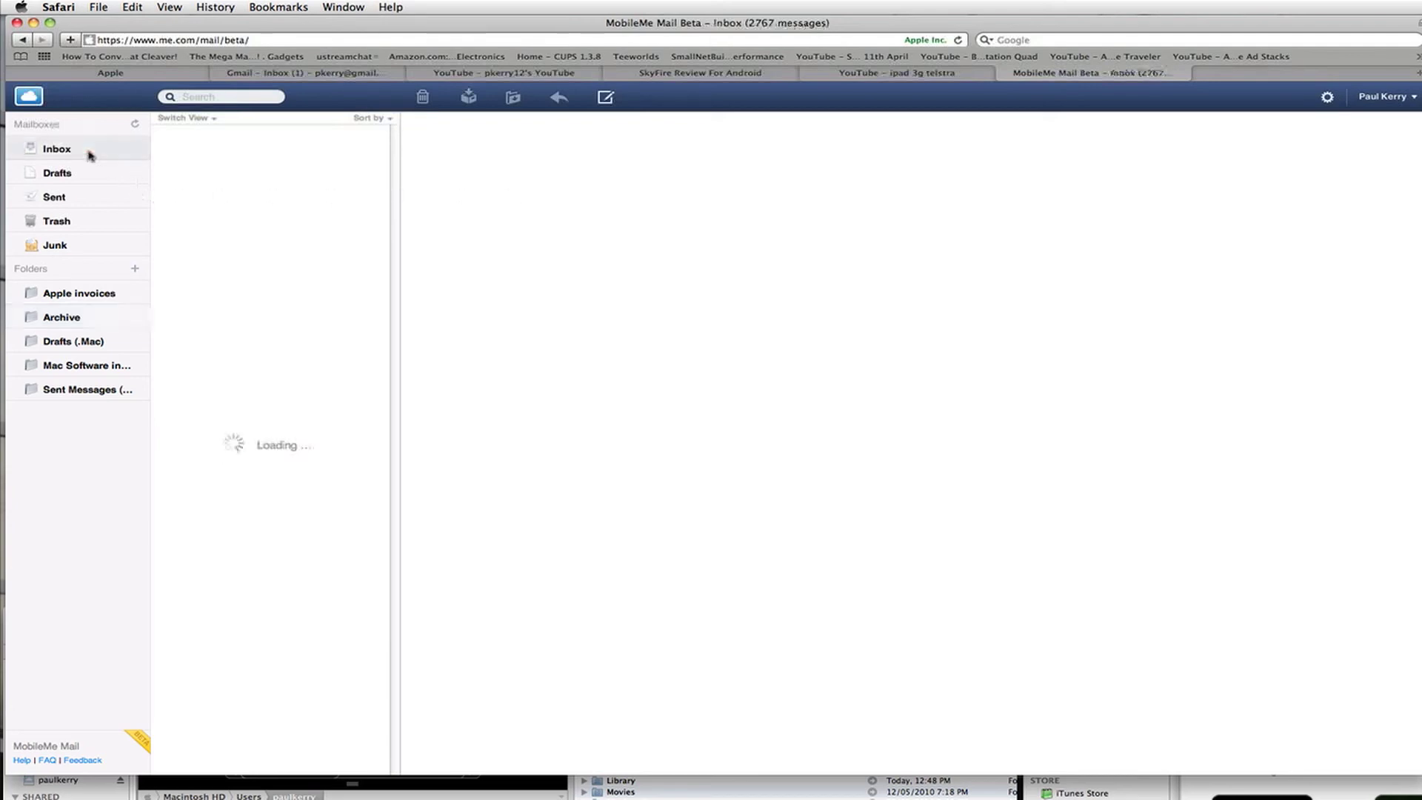
pyautogui.click(235, 158)
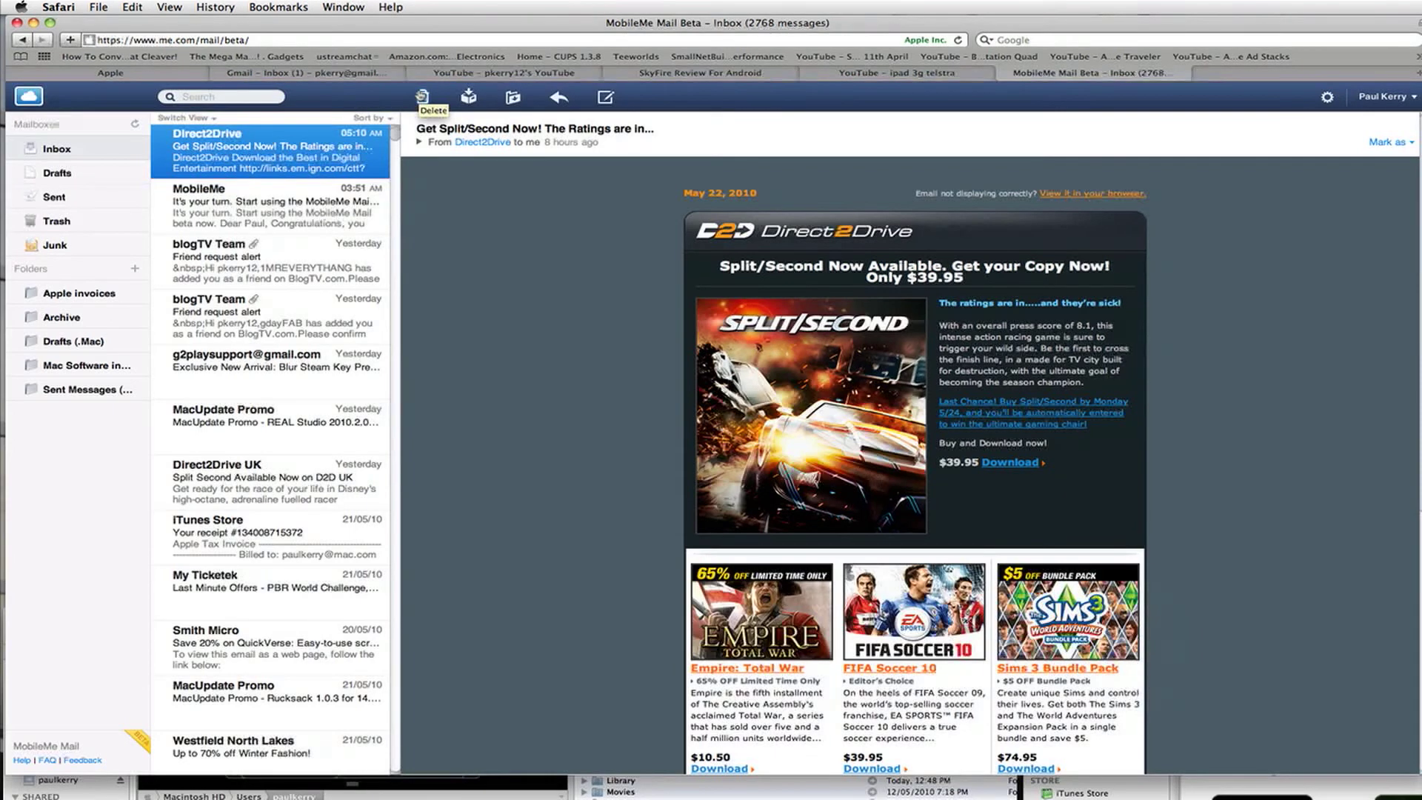
pyautogui.click(423, 102)
pyautogui.click(72, 173)
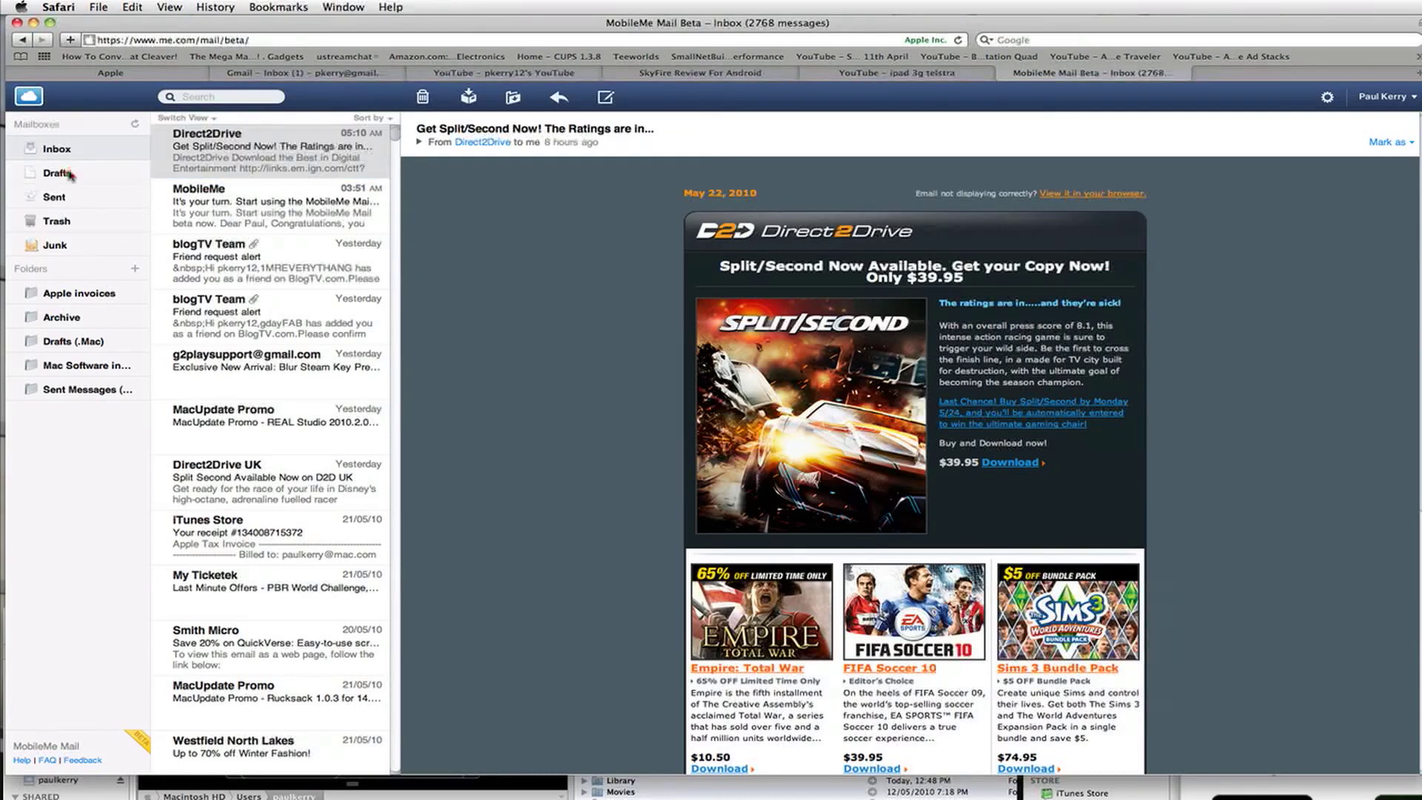
pyautogui.click(76, 198)
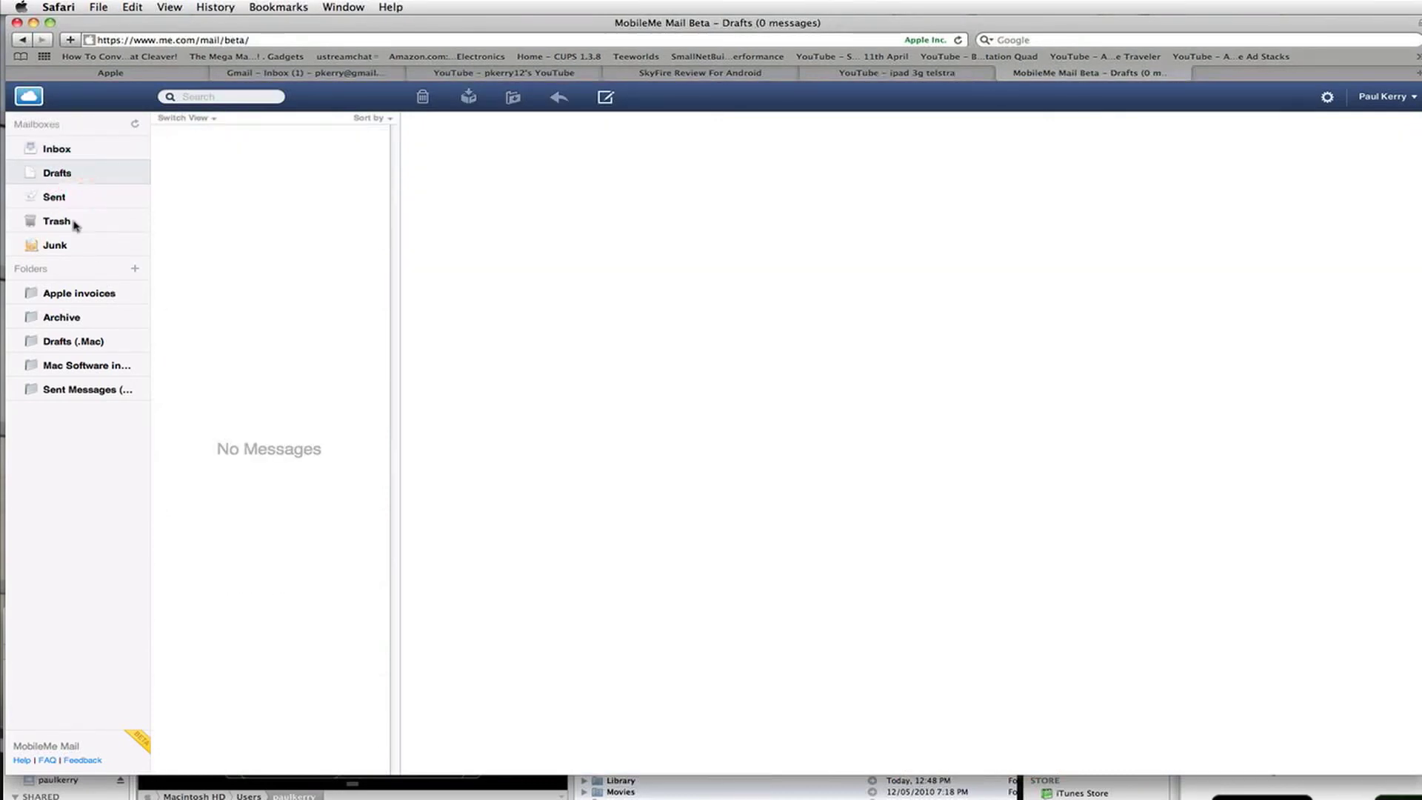
pyautogui.click(75, 223)
pyautogui.click(78, 247)
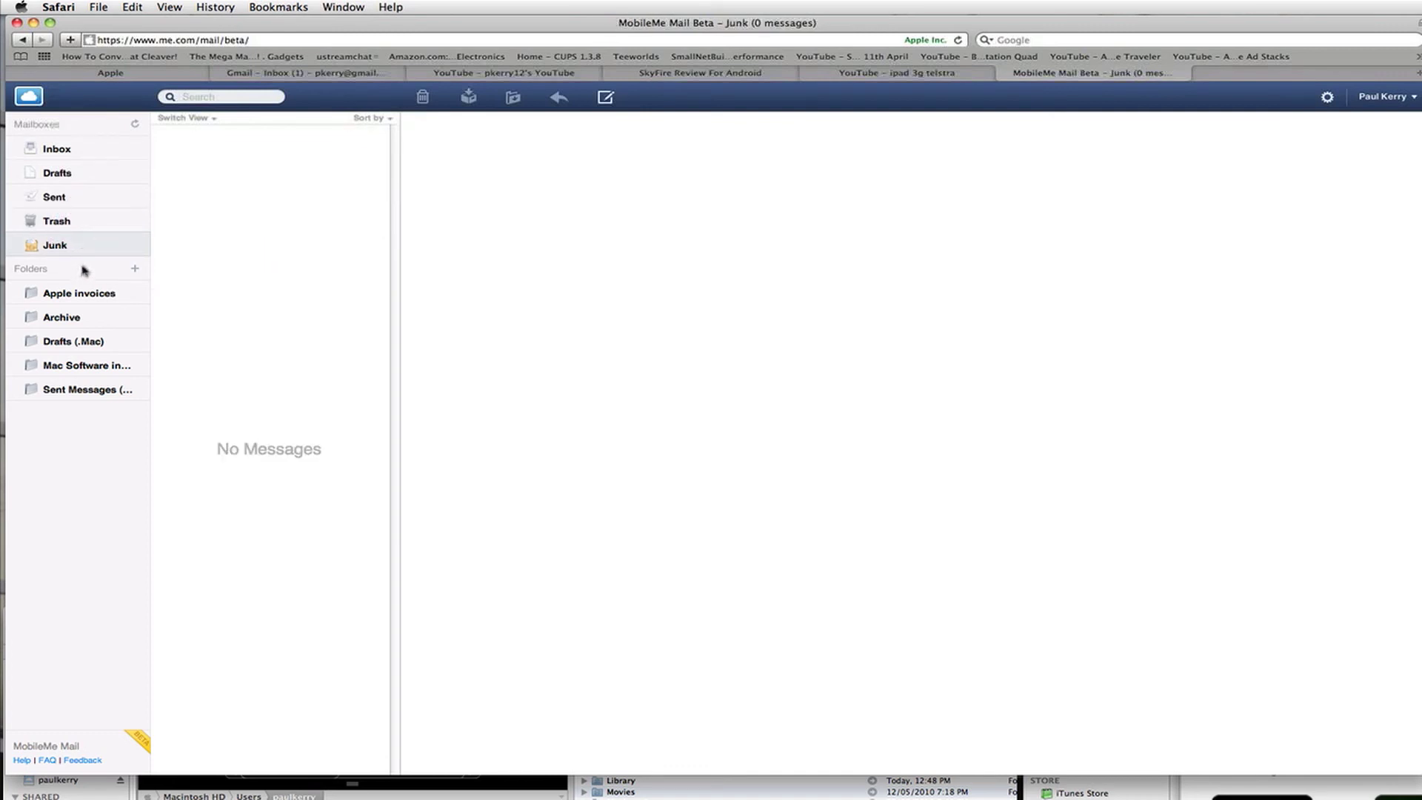
pyautogui.click(66, 152)
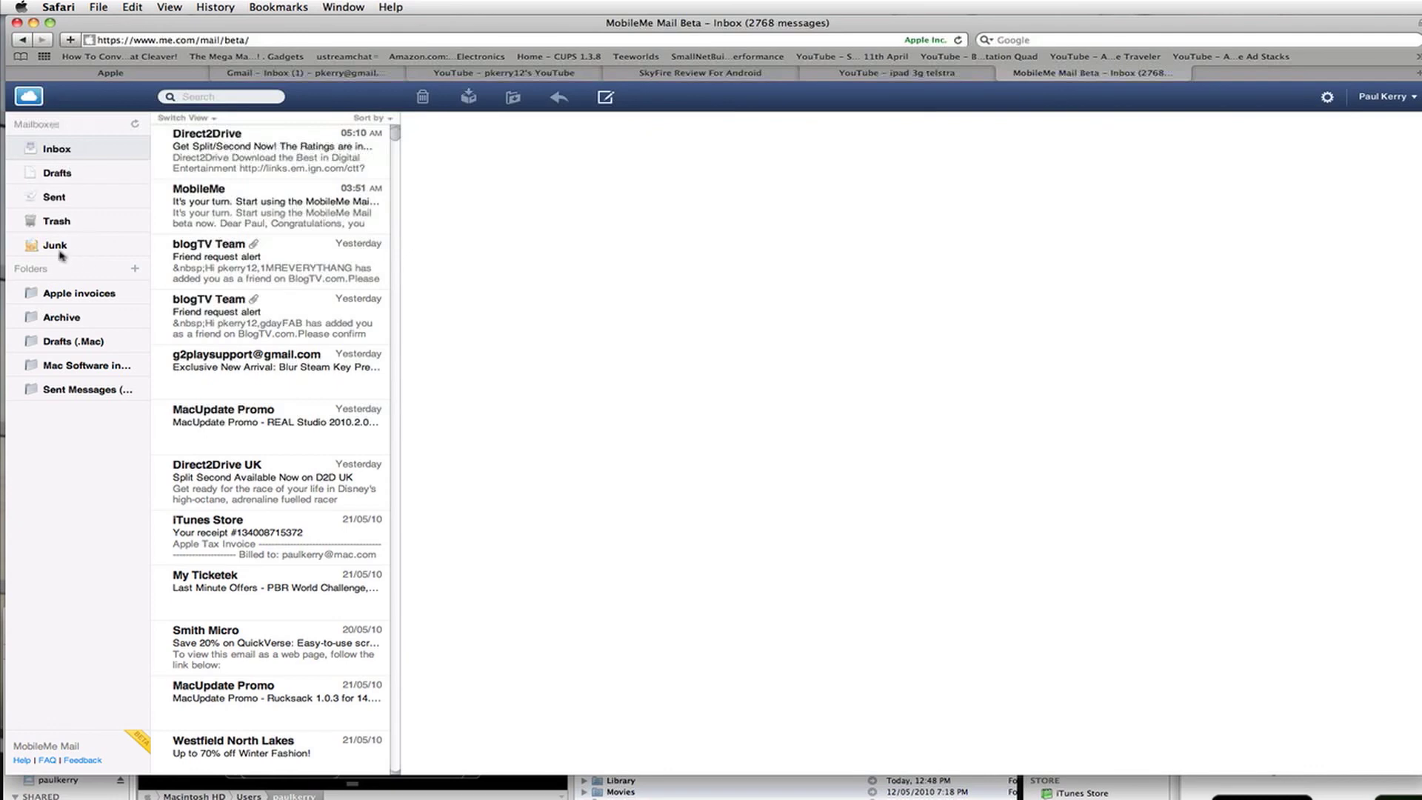
pyautogui.click(258, 150)
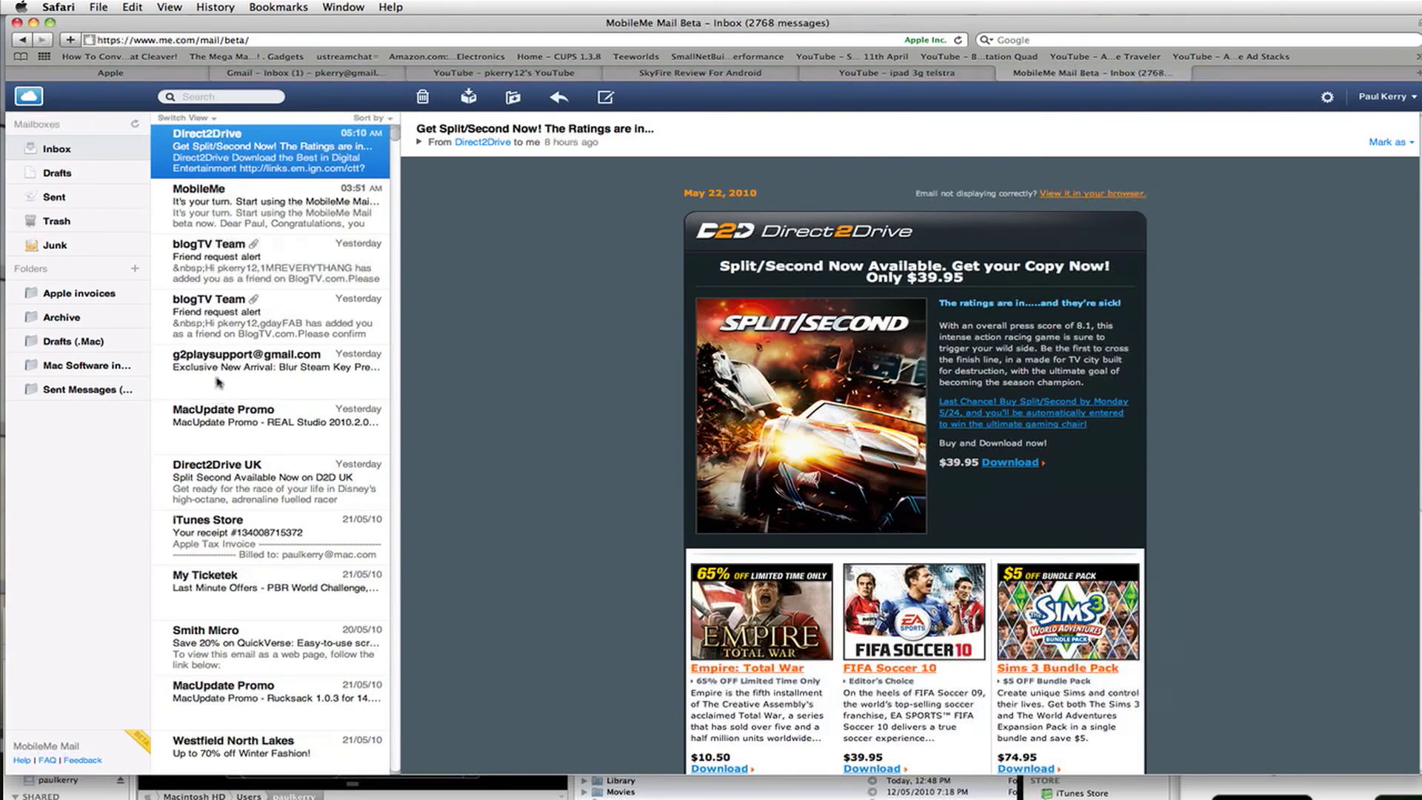
pyautogui.click(65, 152)
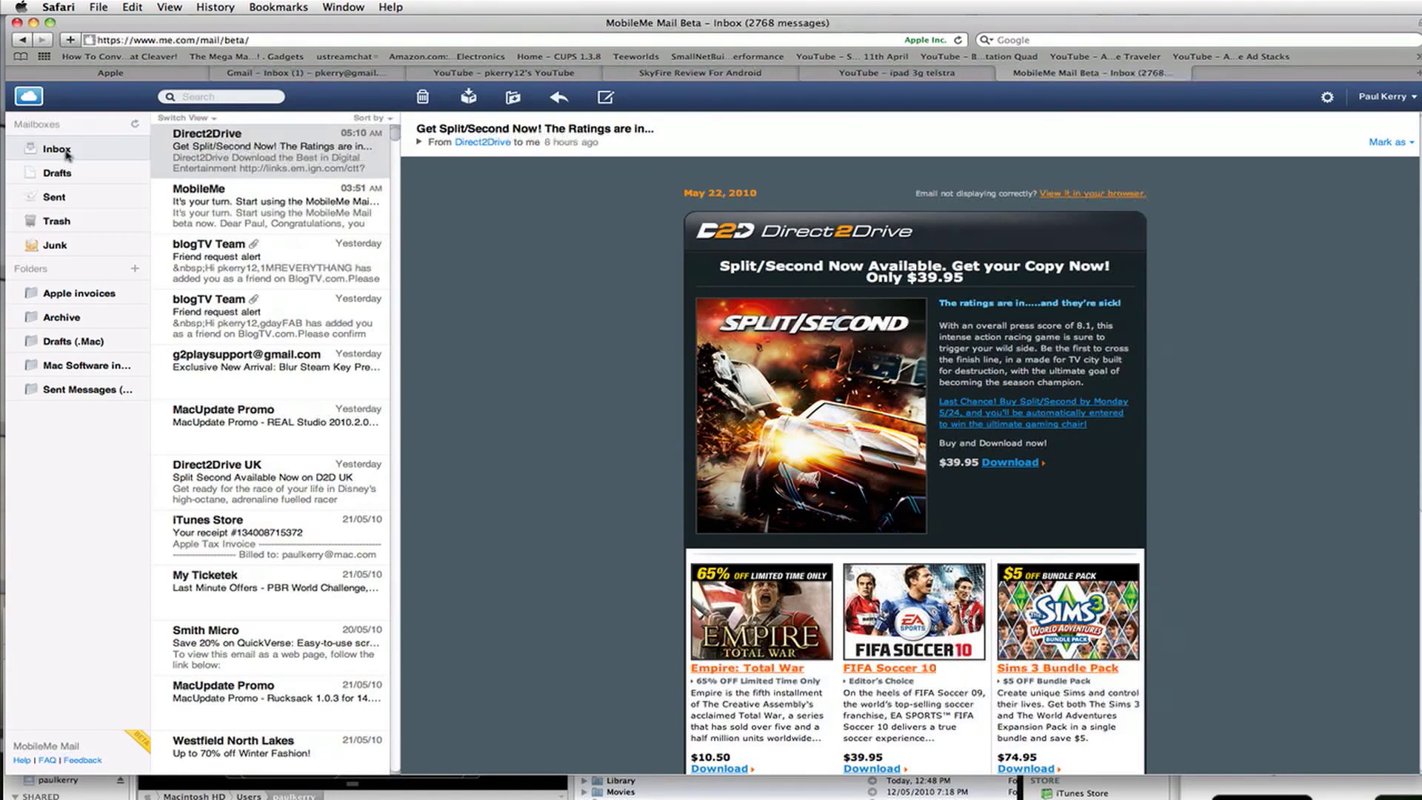